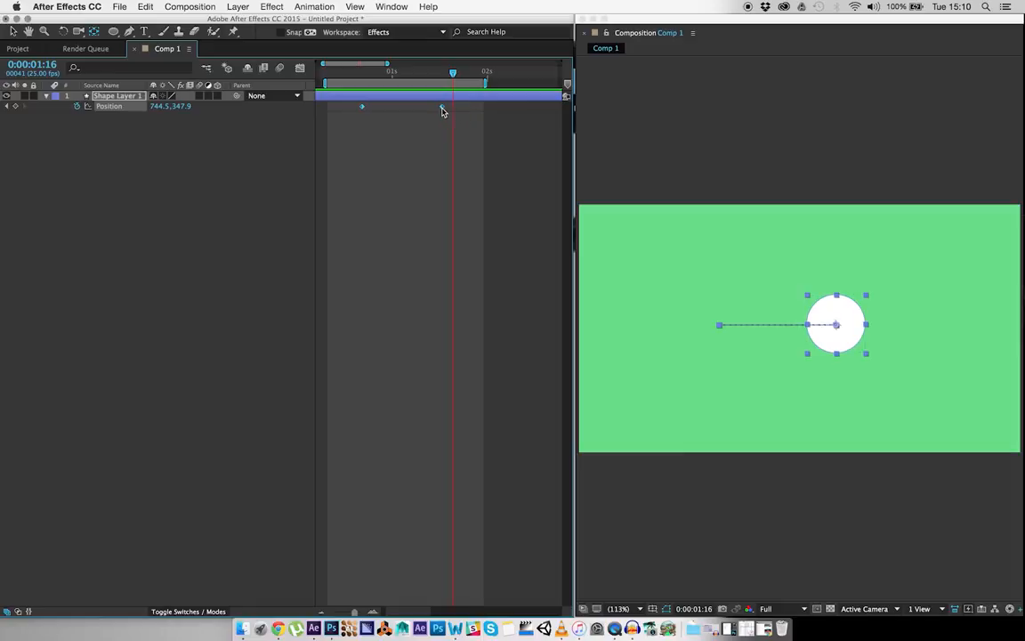
Apply Easy Ease to both Position keyframes of Shape Layer 1 and preview the motion
mouse_move(492, 247)
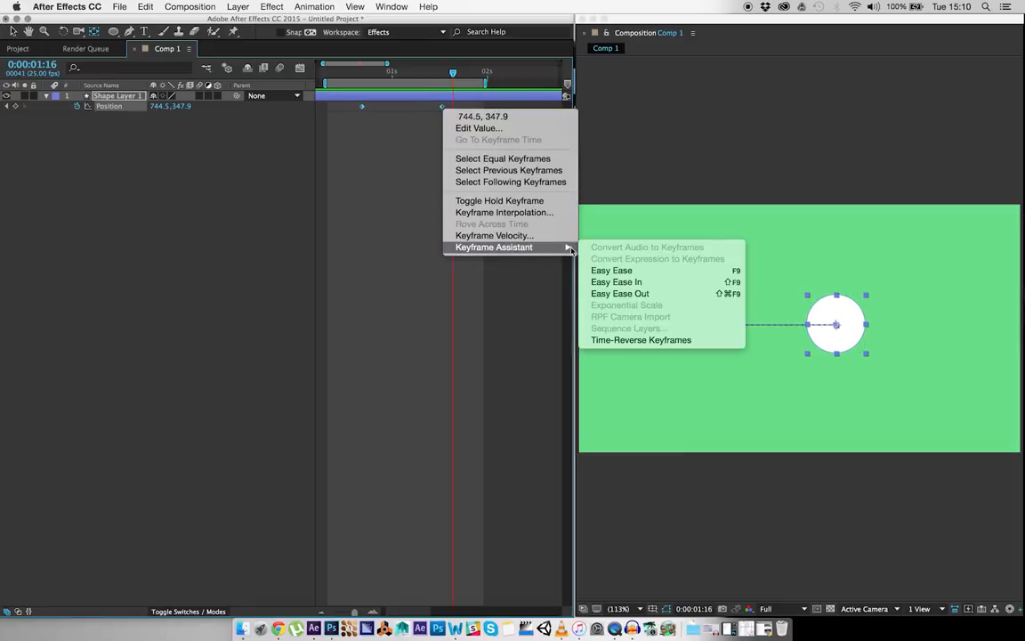
left_click(612, 271)
left_click(434, 173)
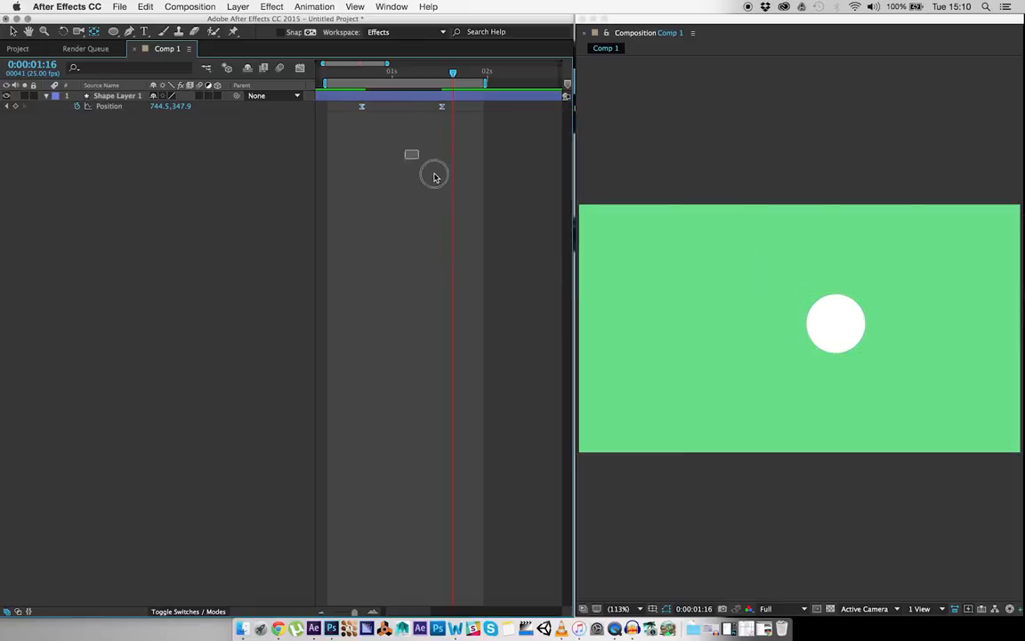
key("space")
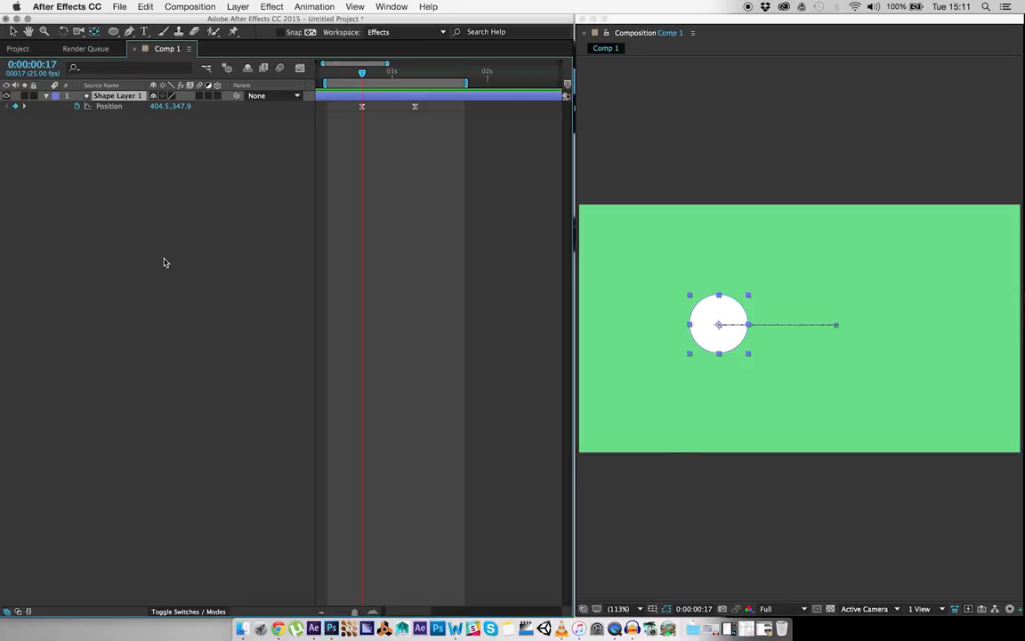
Add a Position keyframe for the circle at 0:00:00:13, four frames before the first keyframe
left_click(385, 113)
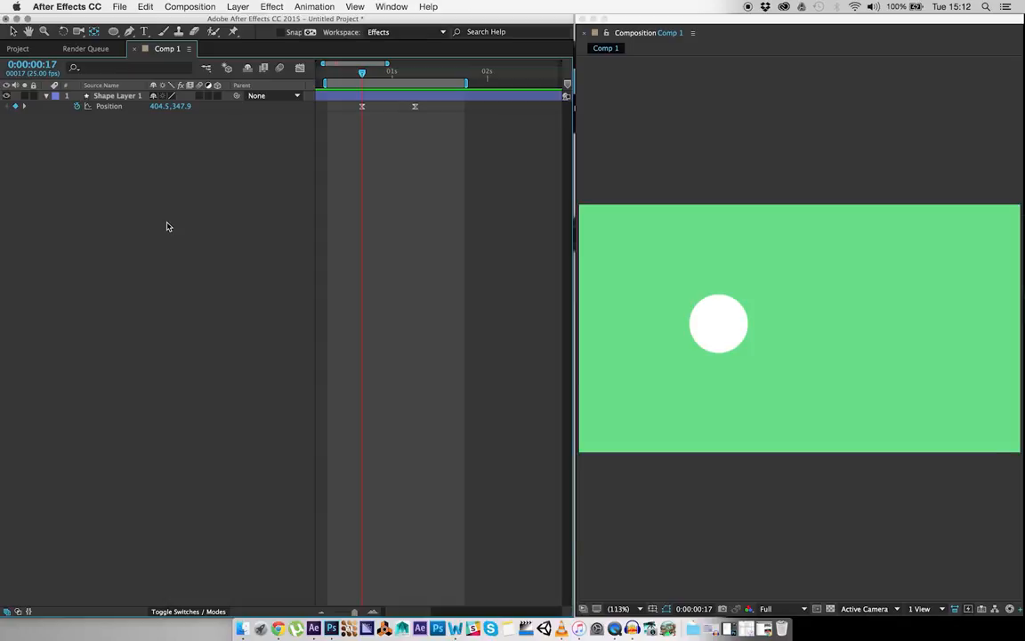
key("Page_Up")
key("Page_Up")
key("Page_Up")
left_click(15, 106)
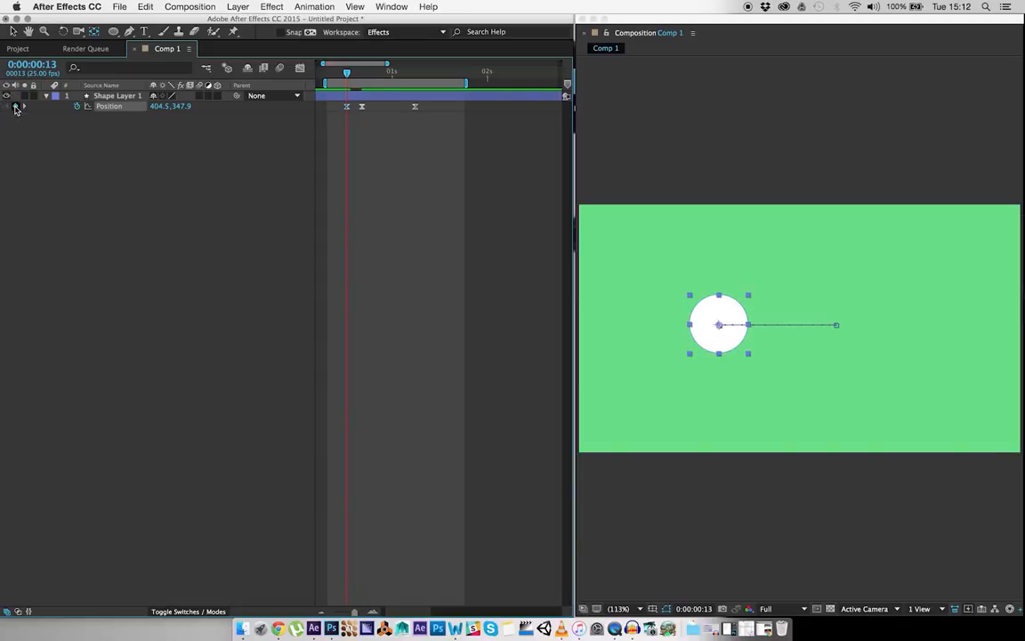
Create an anticipation pose by shifting the circle back to 384.5, 347.9 on the 0:00:00:17 keyframe
key("k")
left_click_drag(371, 128, 356, 103)
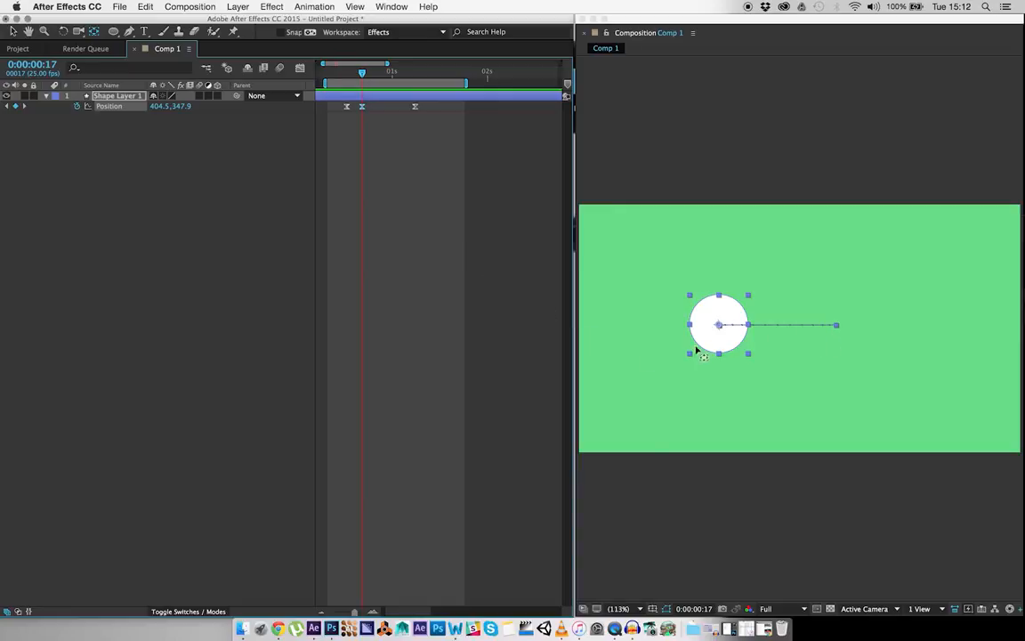
left_click_drag(713, 354, 706, 354)
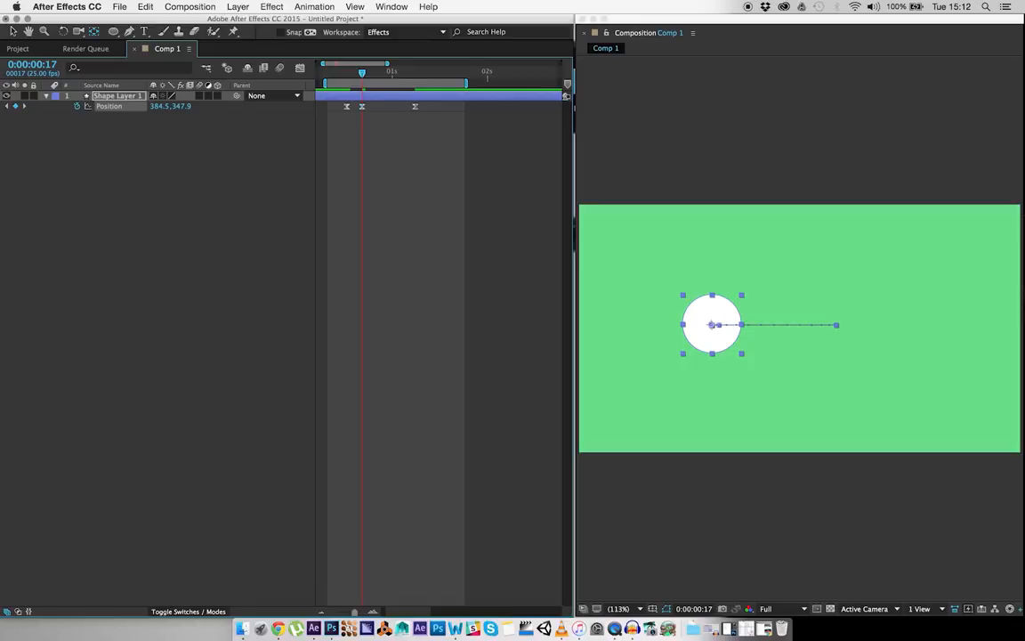
Add a Position keyframe for the circle four frames after the last keyframe at 0:00:01:06
left_click(413, 75)
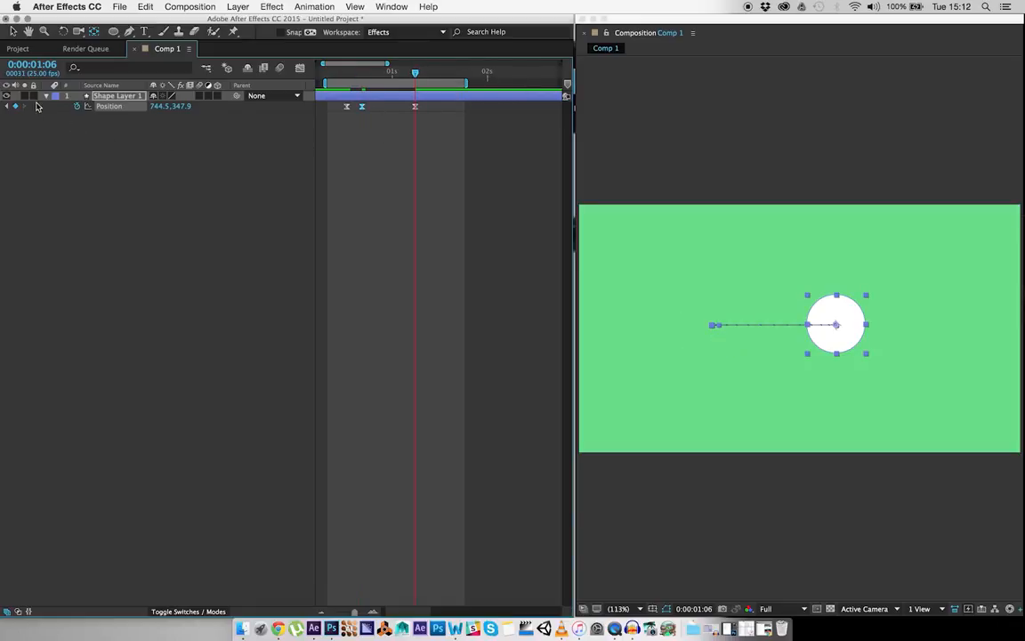
key("Page_Down")
key("Page_Down")
key("Page_Down")
key("Page_Down")
left_click(15, 106)
Create an overshoot by moving the circle to 764.5, 347.9 on the 0:00:01:06 keyframe, and preview the animation
left_click(418, 74)
left_click(415, 108)
key("shift+Right")
key("shift+Right")
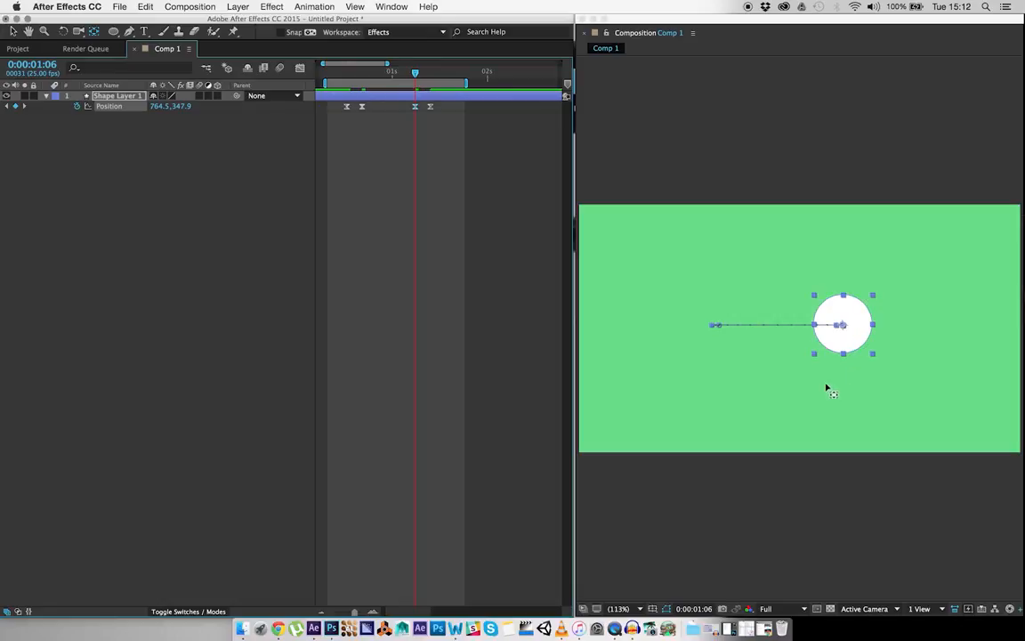
left_click(399, 162)
key("space")
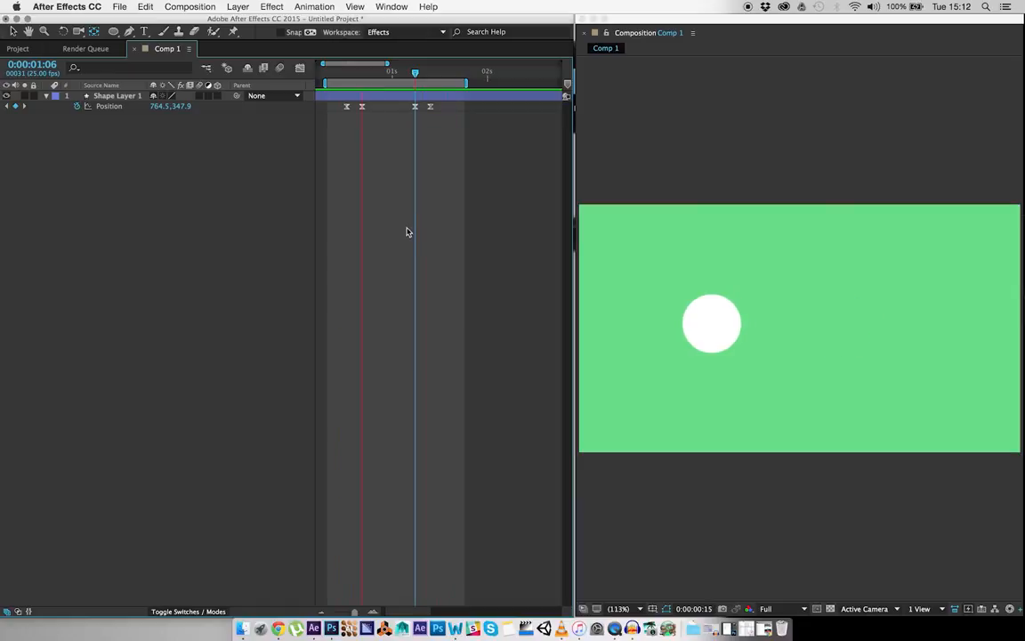
Shift the last two Position keyframes of the circle several frames earlier and preview the faster move
left_click_drag(427, 103, 488, 137)
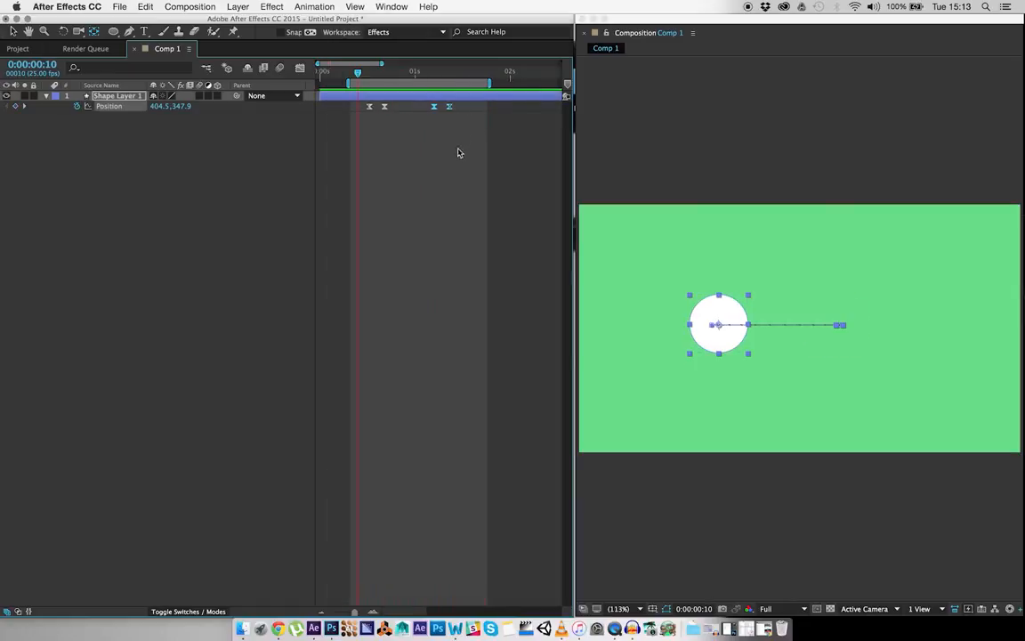
key("alt+Left")
key("alt+Left")
key("alt+Left")
key("alt+Left")
key("alt+Left")
left_click(408, 180)
key("space")
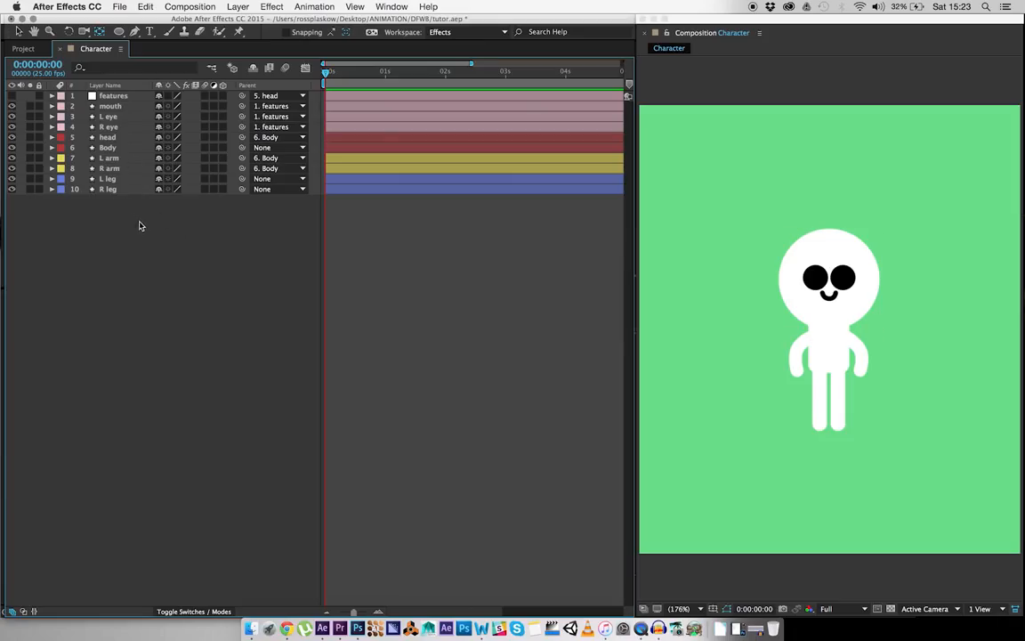
Add Position and Rotation keyframes to the head layer of the Character composition at 0:00:01:00
left_click_drag(326, 71, 387, 71)
key("Page_Up")
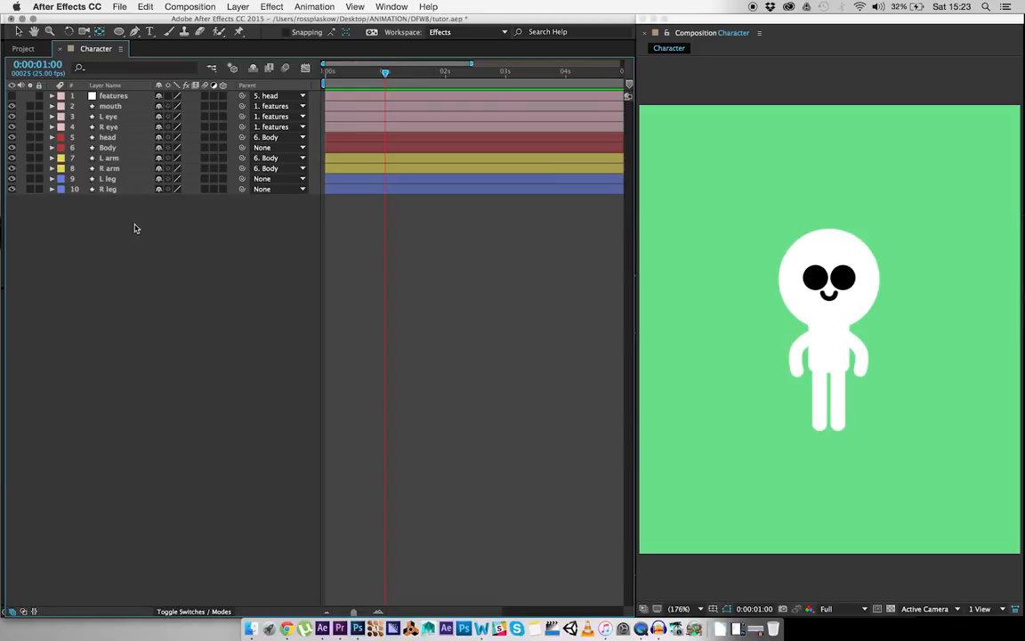
left_click(119, 138)
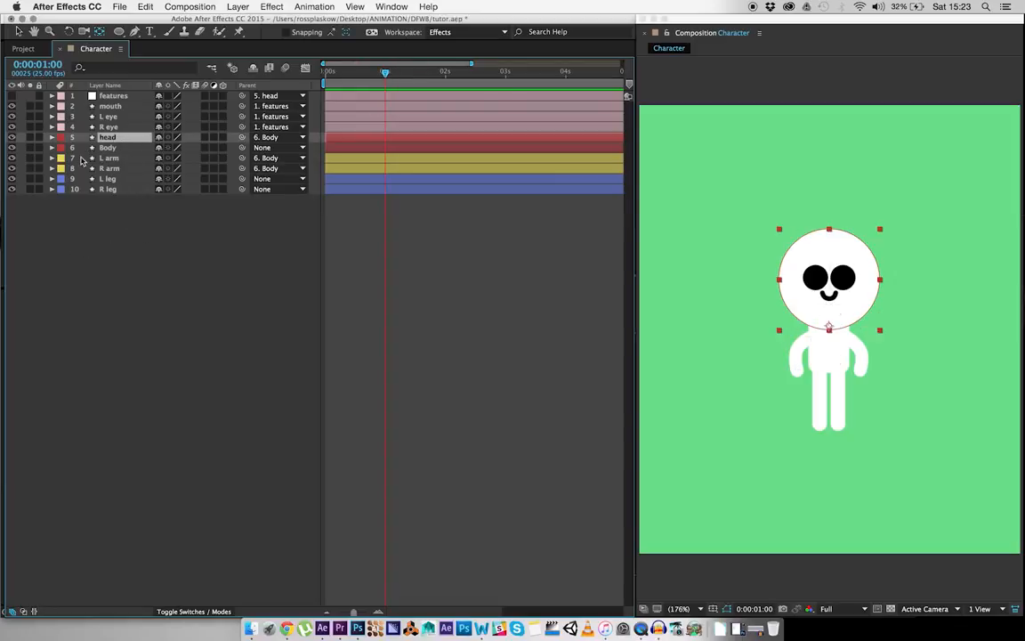
key("r")
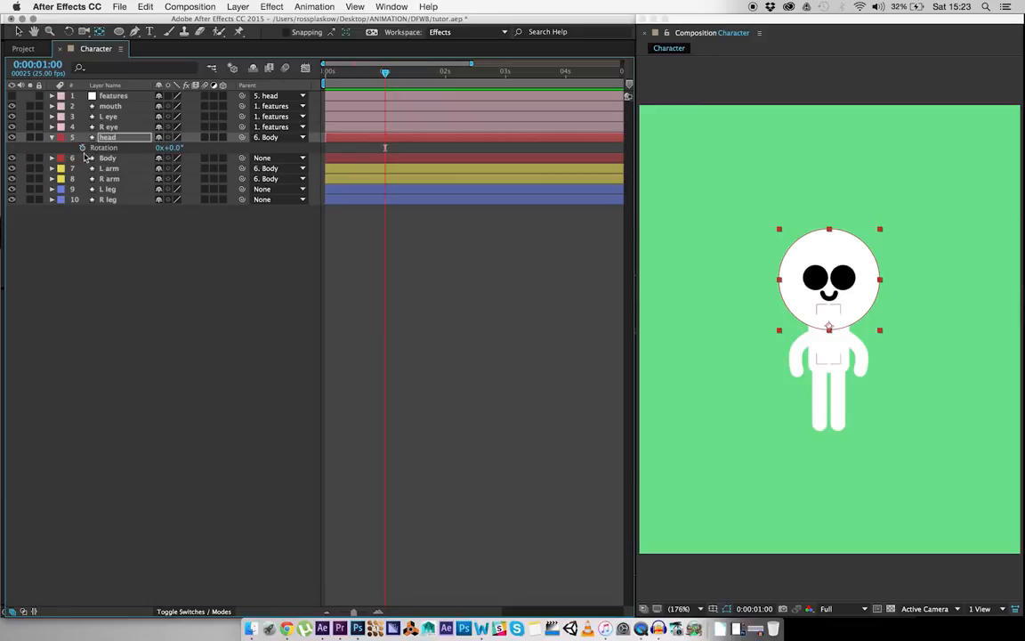
left_click(82, 147)
Add Position and Rotation keyframes to the Body layer at 0:00:01:00
left_click(109, 157)
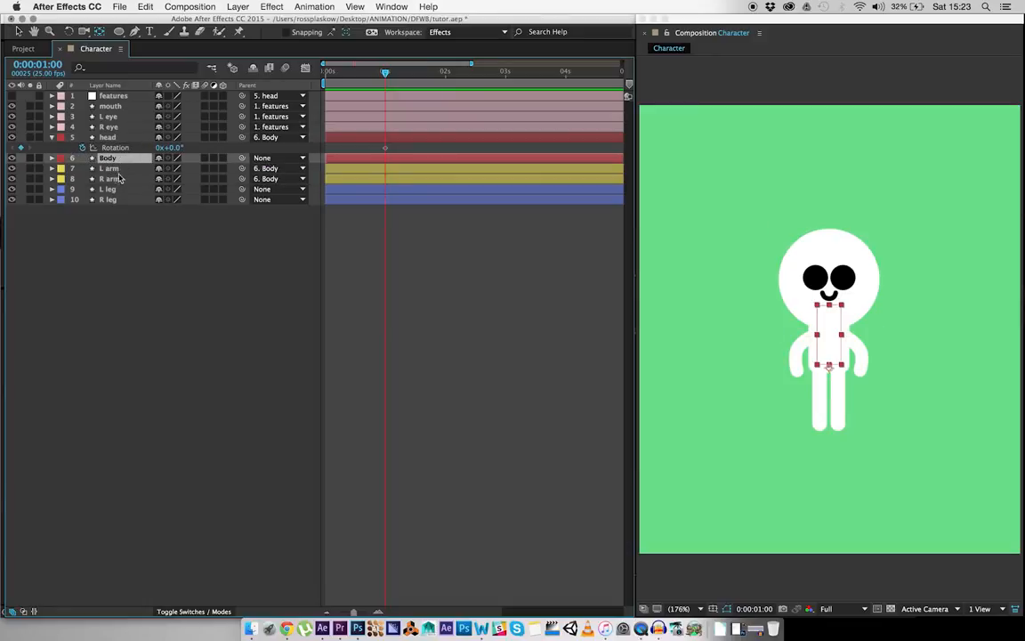
key("p")
left_click(82, 169)
key("r")
left_click(83, 169)
left_click(128, 251)
Add Path keyframes to the L arm, R arm, L leg and R leg layers at 0:00:01:00
left_click(126, 181)
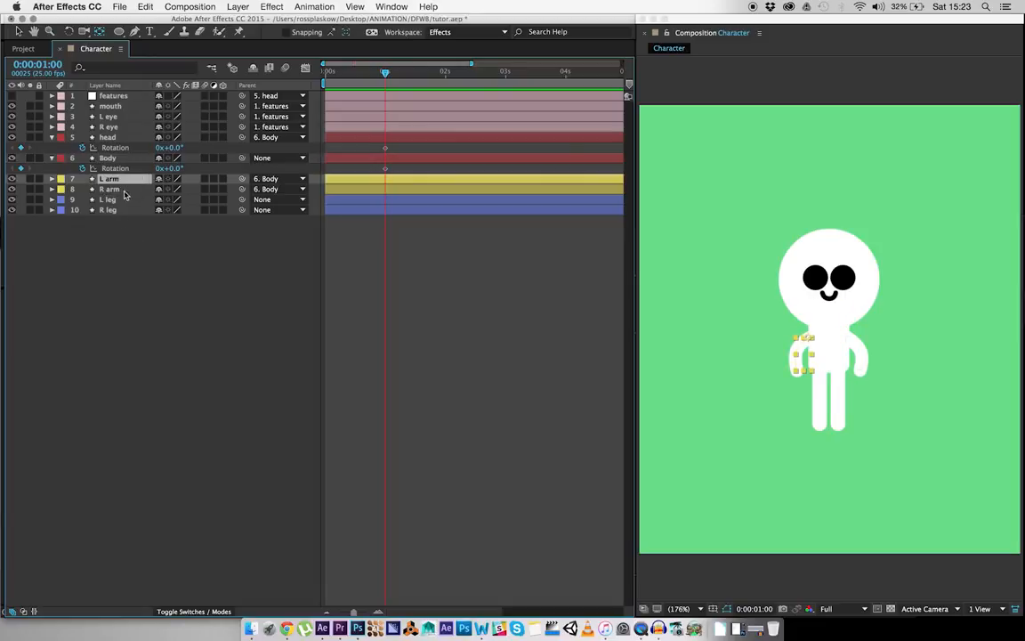
left_click(130, 211, "shift")
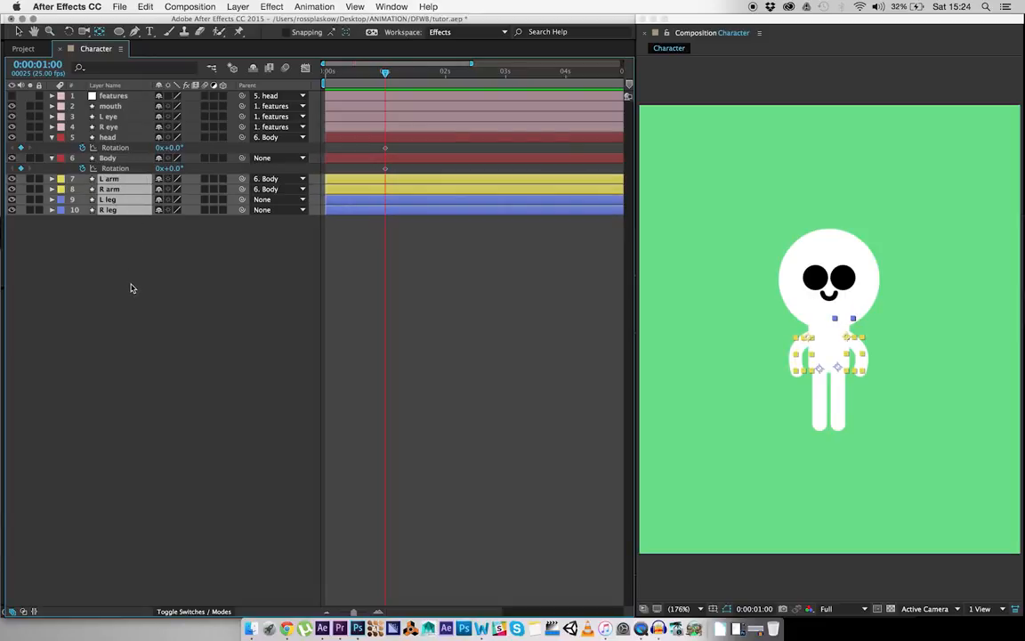
key("u")
key("u")
scroll(133, 259, "down", 5)
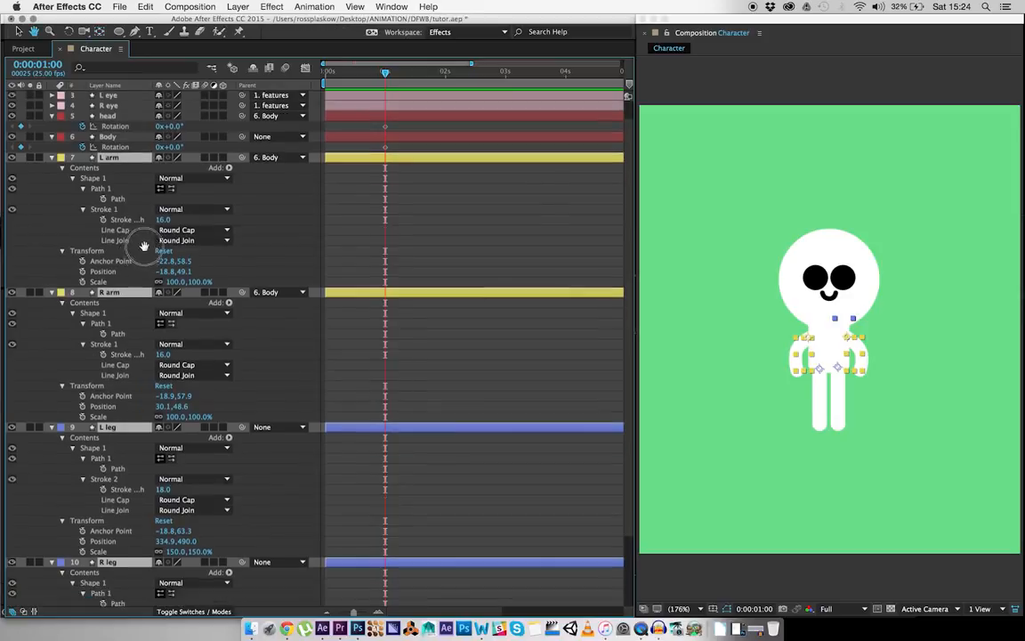
left_click(103, 131)
left_click(103, 266)
left_click(104, 401)
left_click(103, 536)
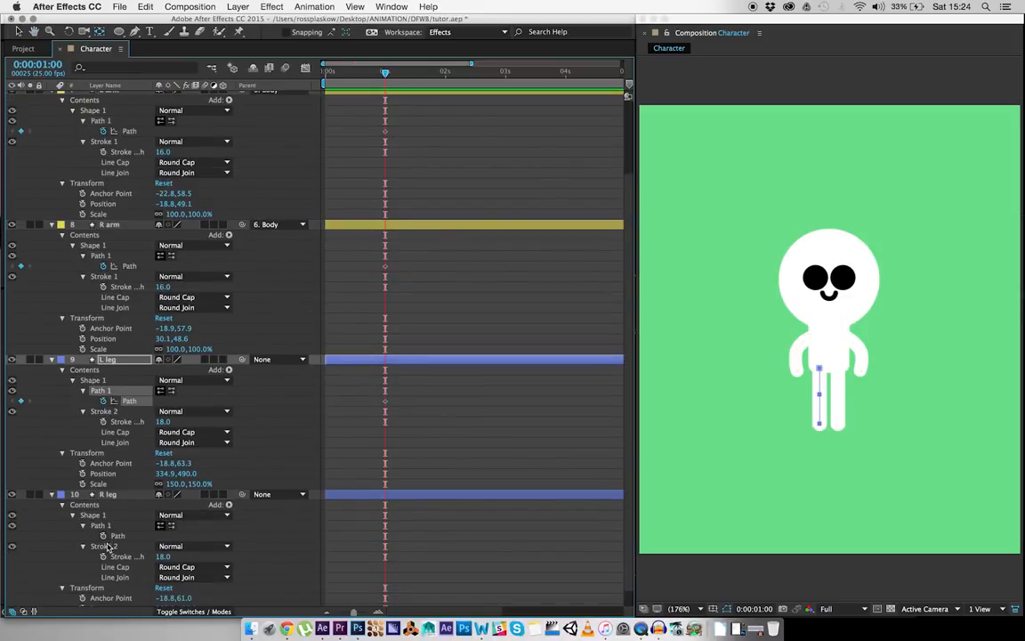
Display only the keyframed properties for all layers
key("super+a")
key("u")
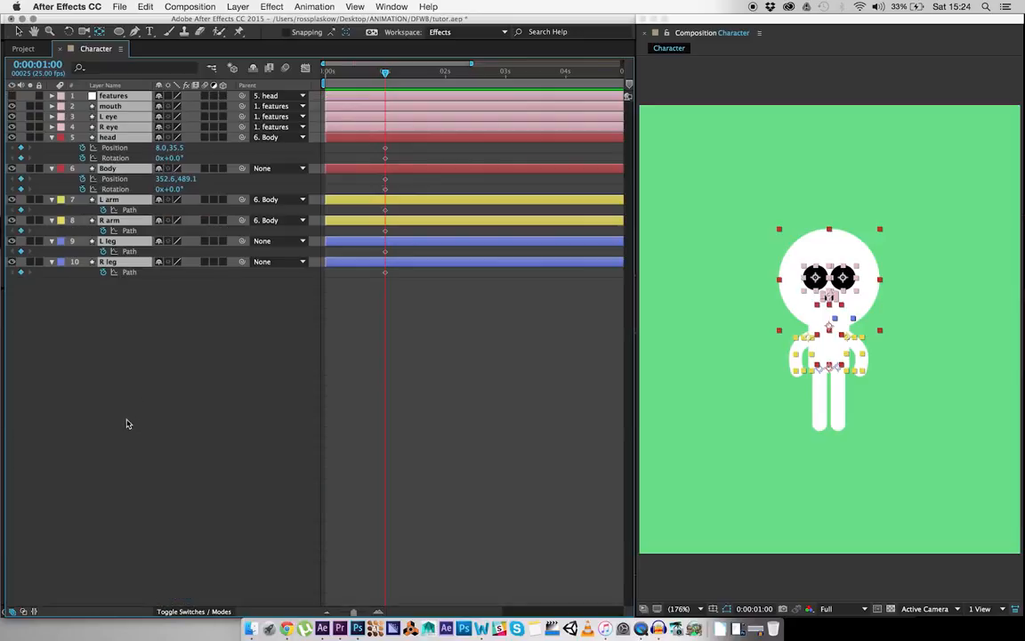
left_click(153, 330)
Add Rotation keyframes to the L arm and R arm layers at 0:00:01:00 and show their keyframed properties
left_click(108, 199)
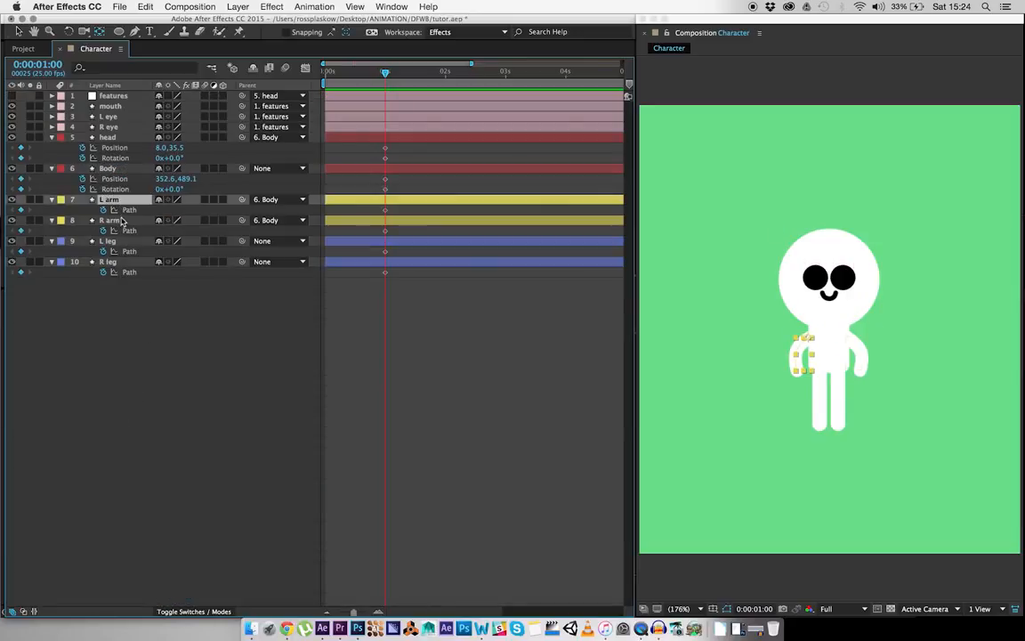
left_click(114, 221, "shift")
key("r")
left_click(83, 210)
left_click(82, 231)
key("u")
left_click(116, 307)
Add a Position keyframe to the features layer at 0:00:01:00
left_click(113, 96)
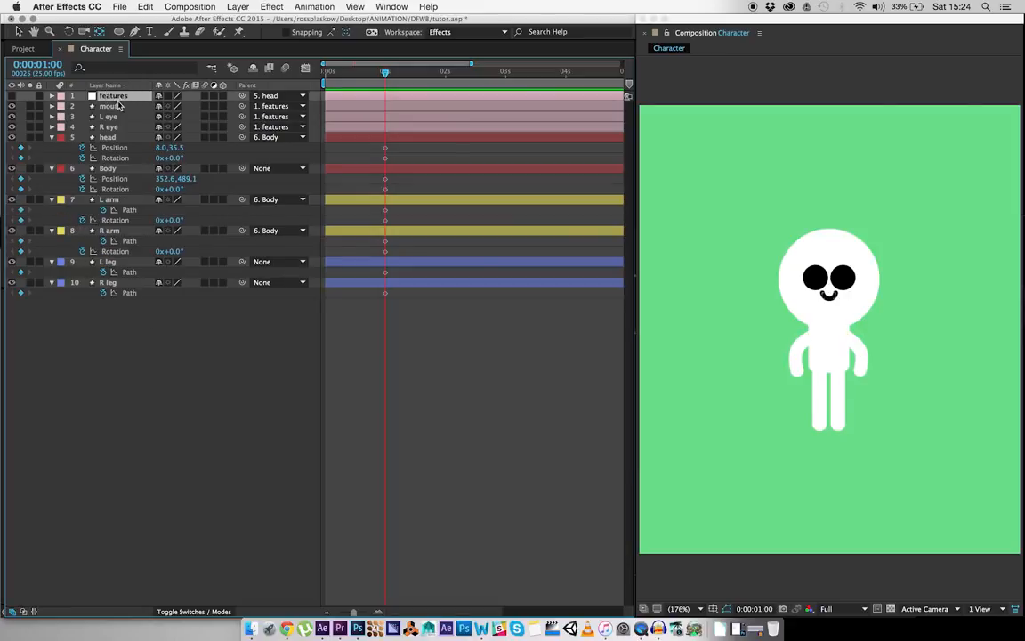
key("p")
left_click(82, 106)
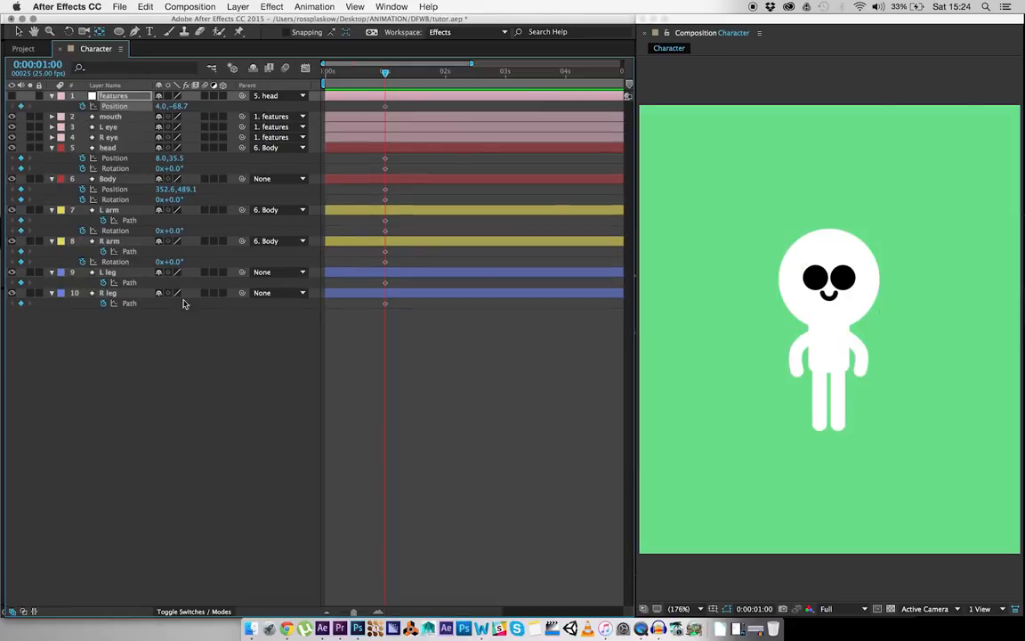
left_click(101, 330)
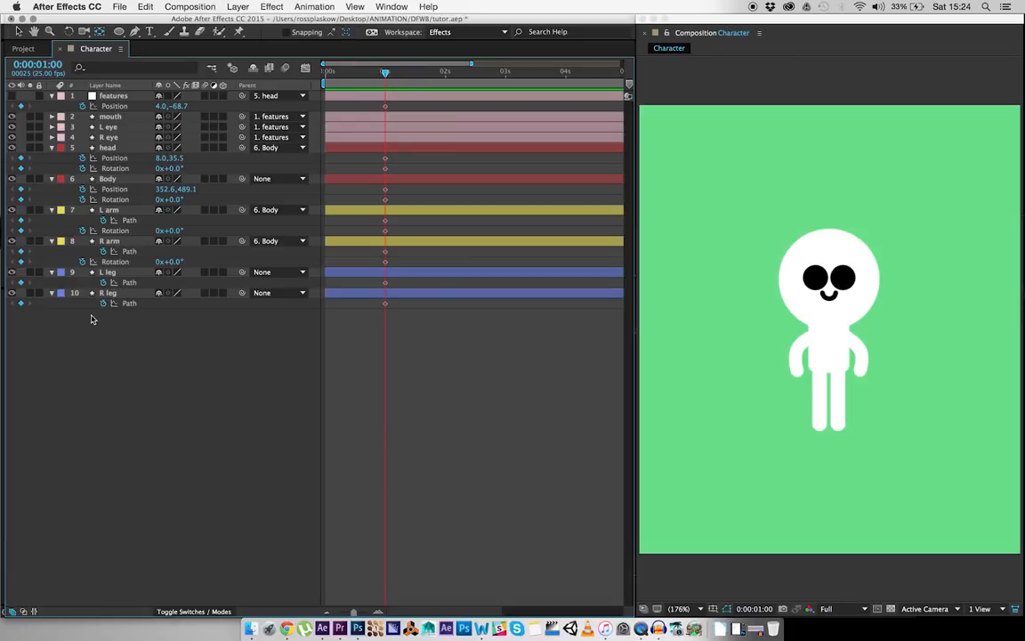
Add keyframes to every animated property of the character four frames further on, at 0:00:01:04
key("Page_Down")
key("Page_Down")
key("Page_Down")
key("Page_Down")
left_click_drag(22, 106, 19, 338)
left_click(18, 338)
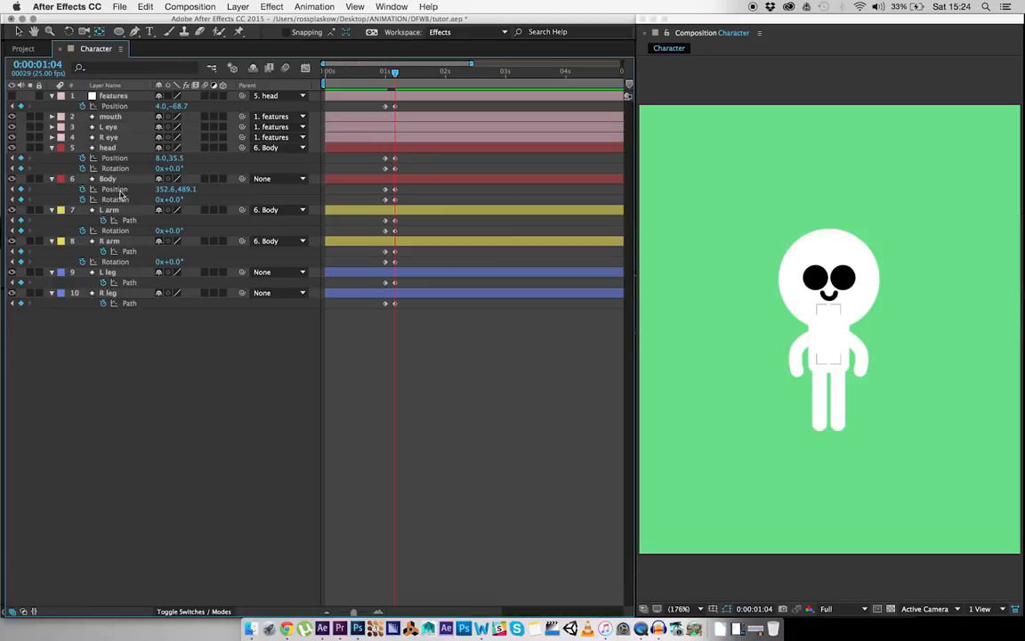
At 0:00:01:04, move the Body layer to 356.6, 494.1 and rotate it to 7°
left_click(128, 181)
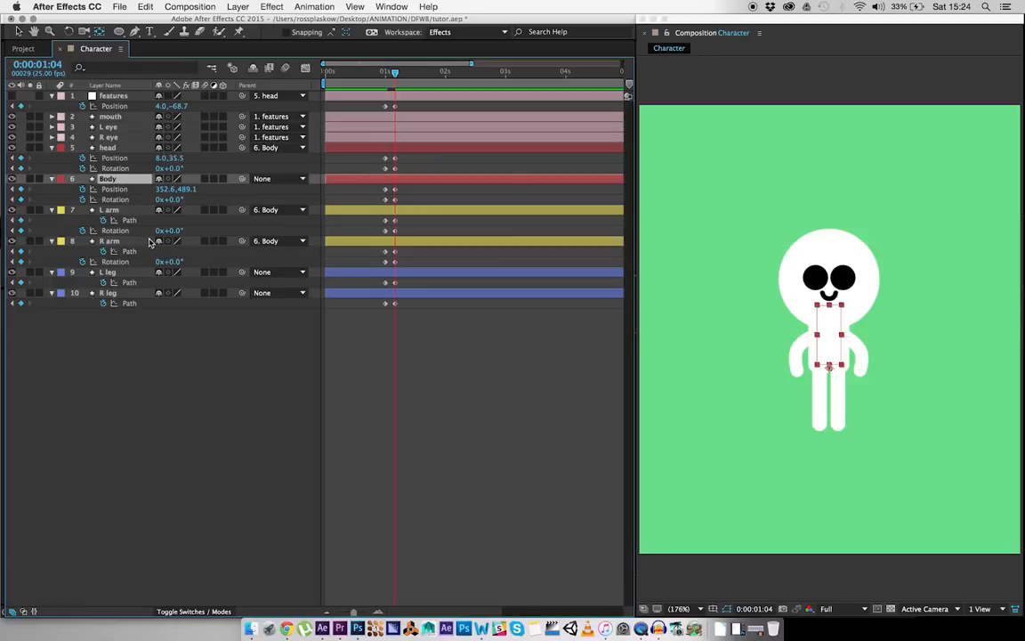
key("Right")
key("Right")
key("Right")
key("Right")
key("Down")
key("Down")
key("Down")
key("Down")
key("Down")
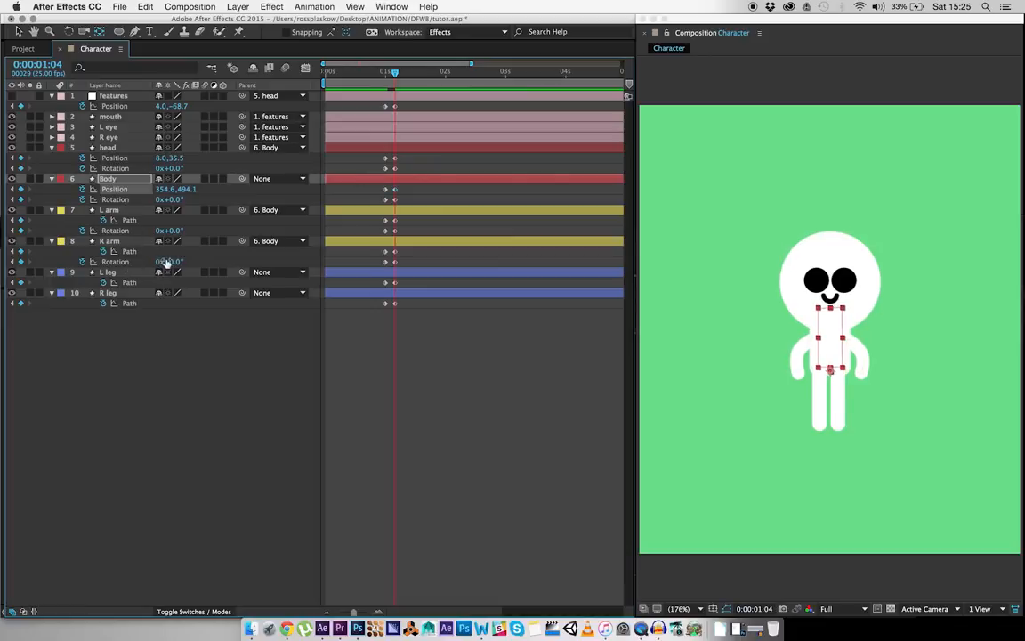
left_click_drag(169, 199, 172, 196)
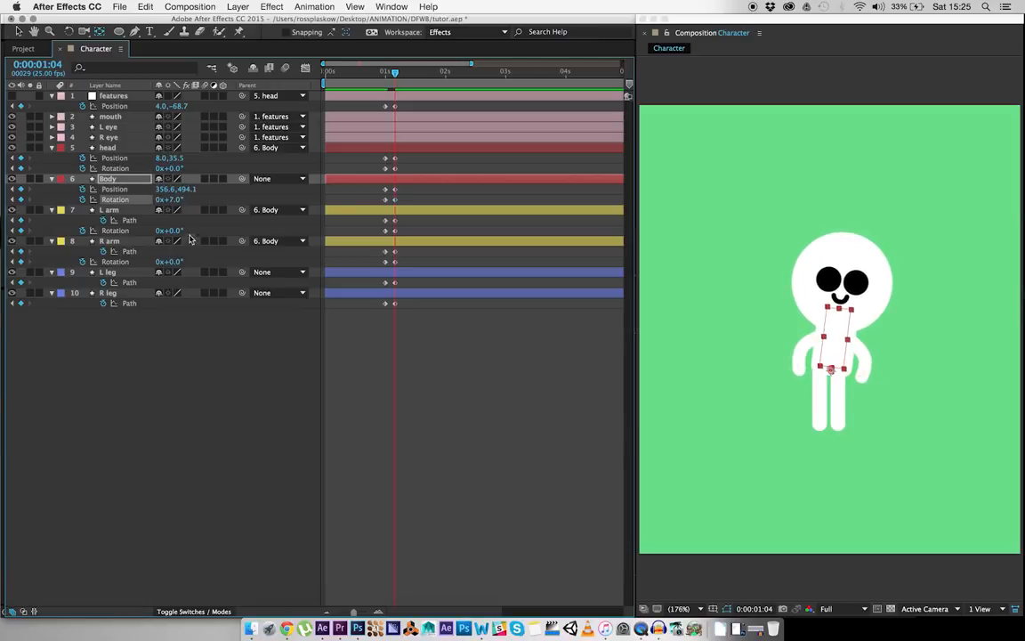
Rotate the head layer to 7° and nudge its position to 8.7, 36.1 at 0:00:01:04
left_click(122, 149)
left_click_drag(167, 168, 173, 175)
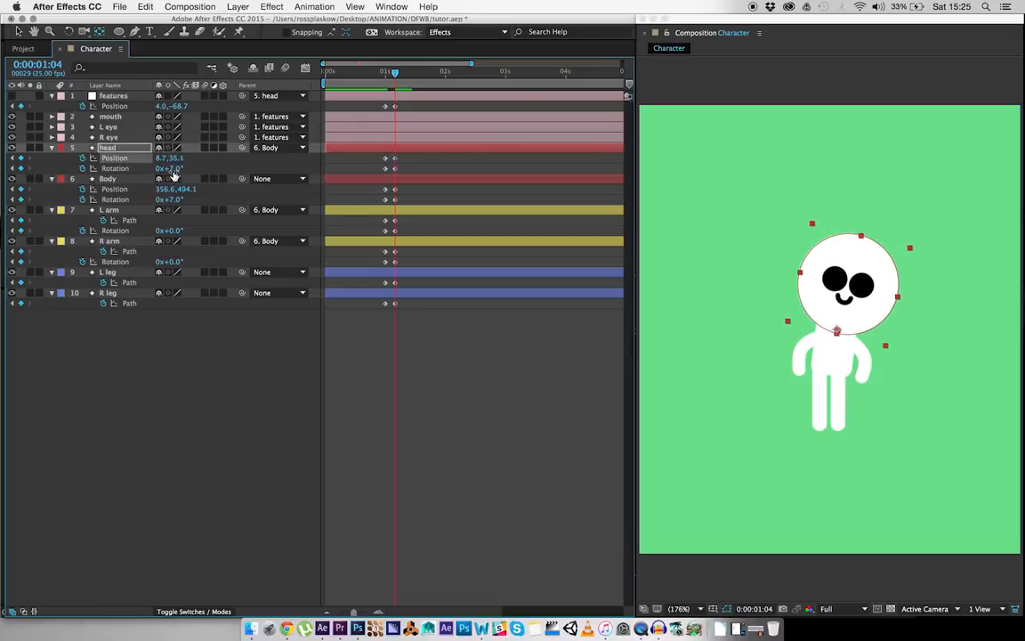
left_click(196, 343)
Shift the features layer to 13.7, -67.0 at 0:00:01:04 so the face turns toward the lean
left_click(133, 96)
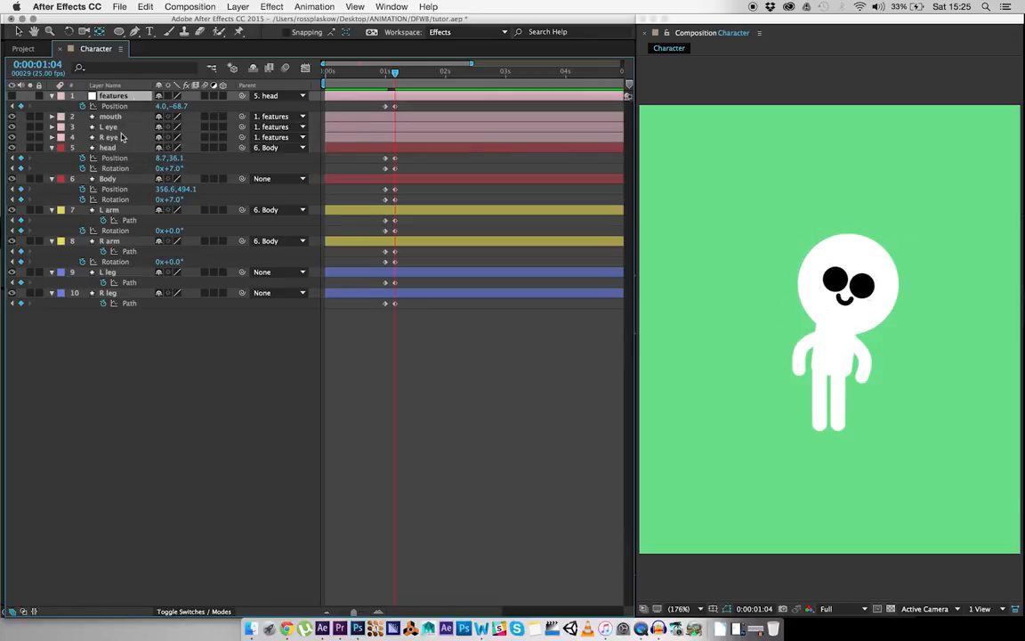
key("shift+Right")
key("Down")
key("Down")
key("Down")
key("Down")
key("Left")
left_click(124, 146)
left_click(172, 384)
left_click(148, 356)
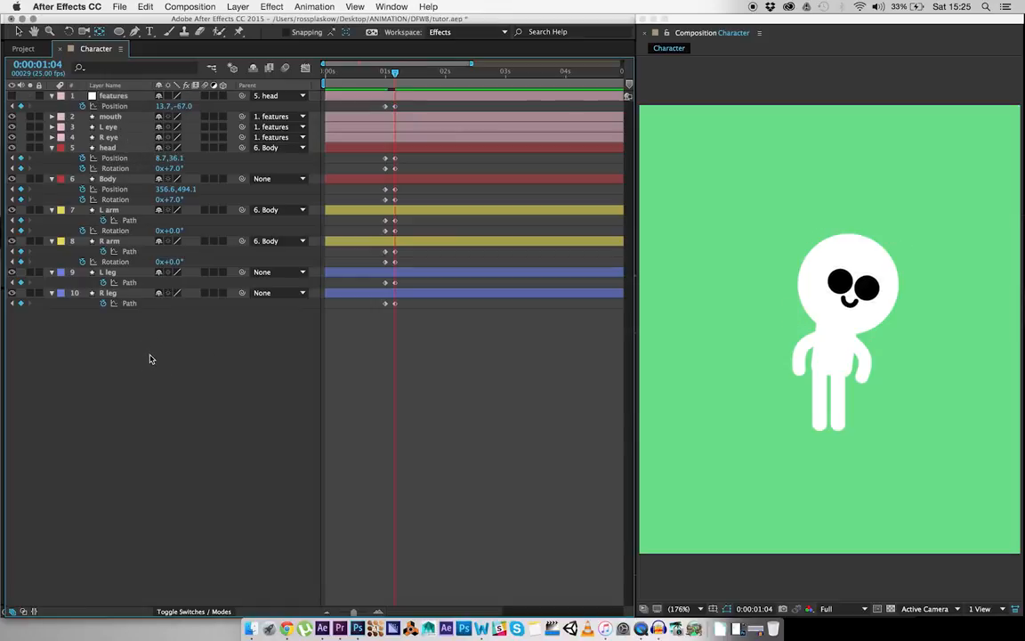
Reshape the L arm path at 0:00:01:04 with the Pen tool, raising the hand and bending the elbow outward
left_click(126, 213)
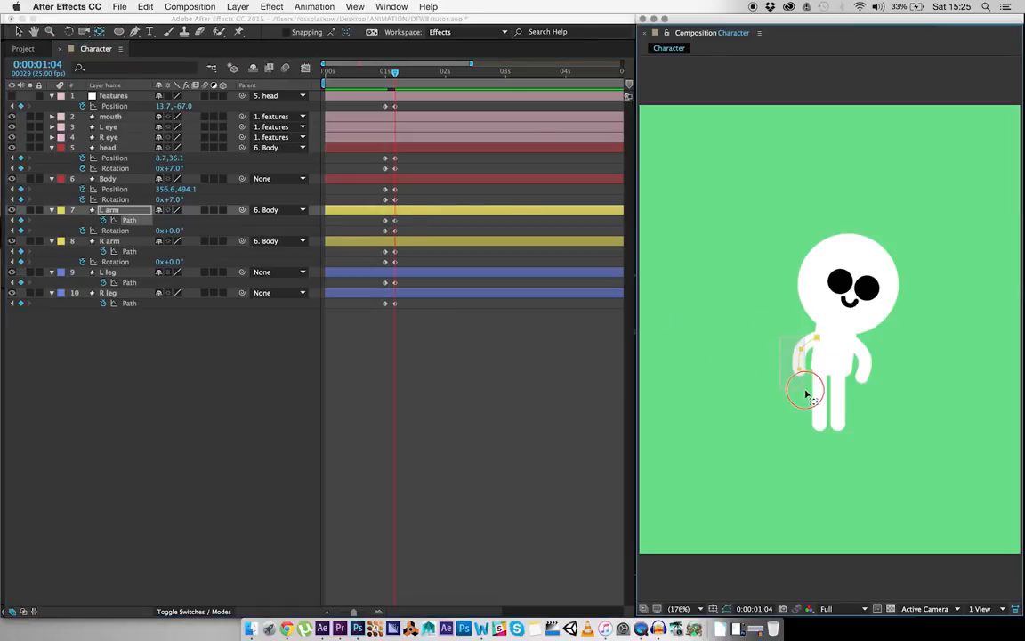
key("g")
left_click(799, 350)
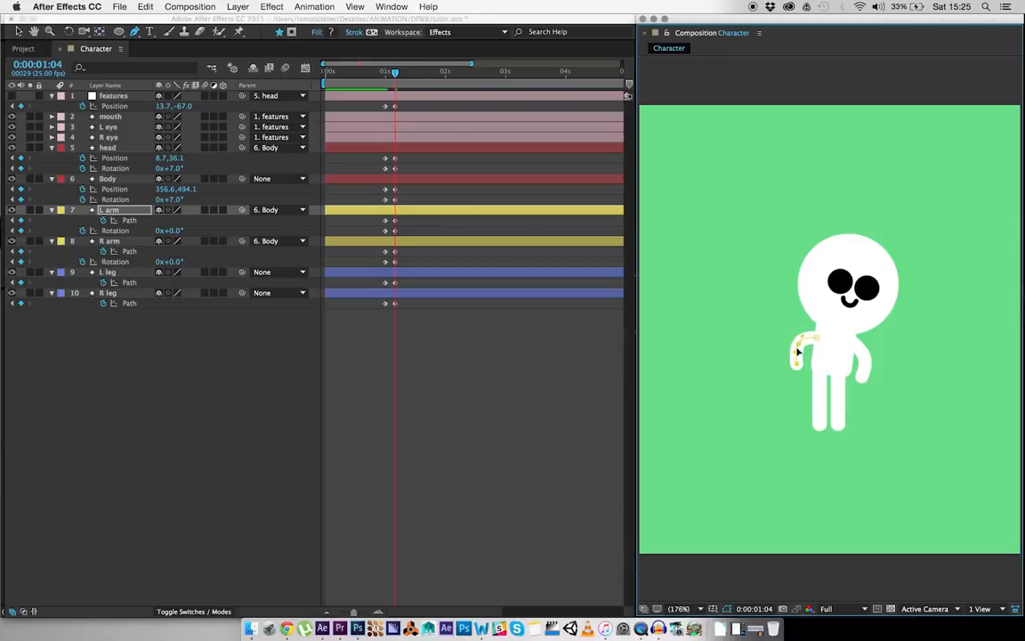
Reshape the R arm path at 0:00:01:04 so the arm straightens and extends diagonally outward from the body
left_click(110, 242)
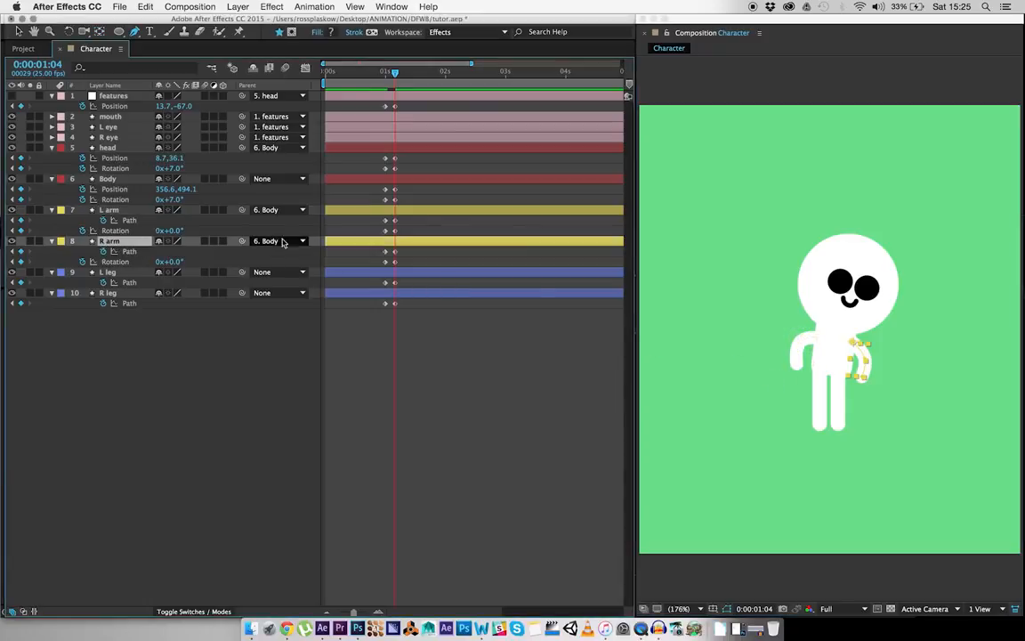
left_click(865, 359)
mouse_move(862, 373)
left_mouse_down()
mouse_move(885, 378)
mouse_move(869, 358)
left_mouse_up()
left_click_drag(162, 360, 194, 396)
Reshape the R leg and L leg paths at 0:00:01:04, shifting the hips toward the lean and slightly bending the knees
left_click(120, 292)
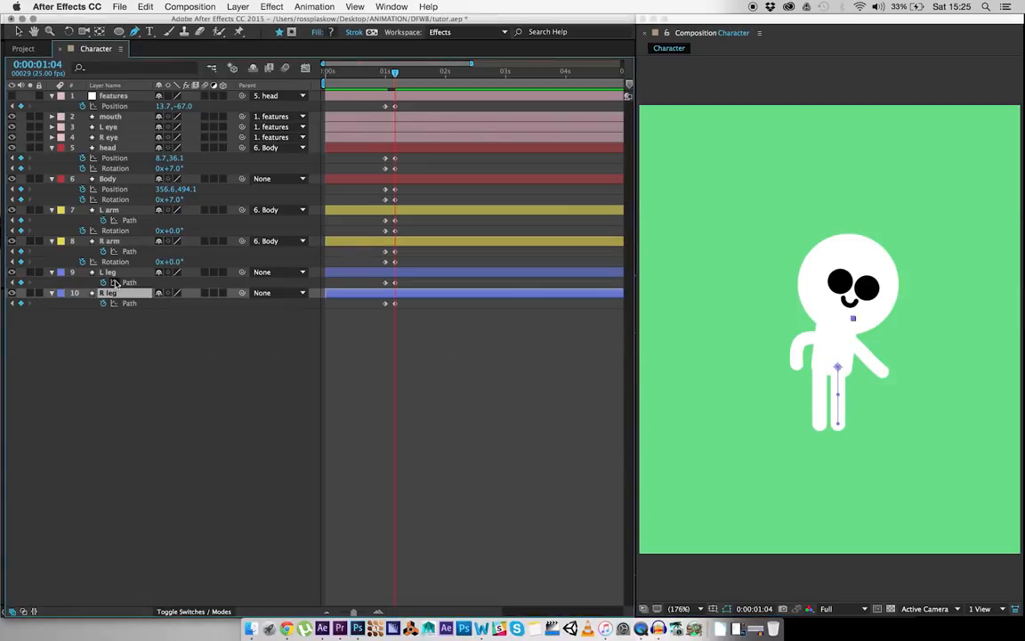
left_click_drag(837, 368, 844, 402)
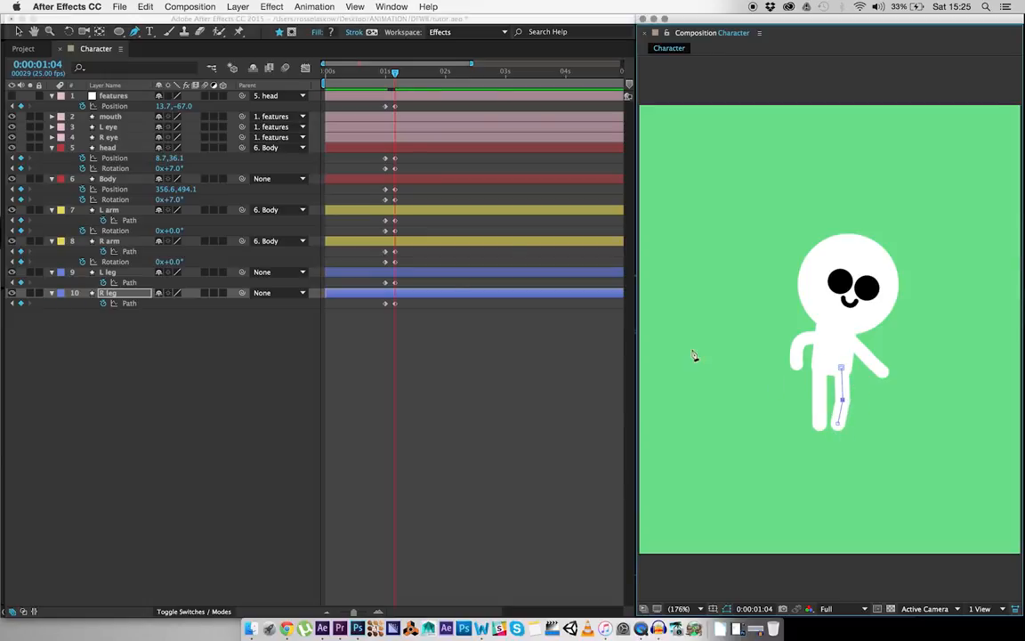
left_click(394, 283)
left_click_drag(805, 388, 823, 400)
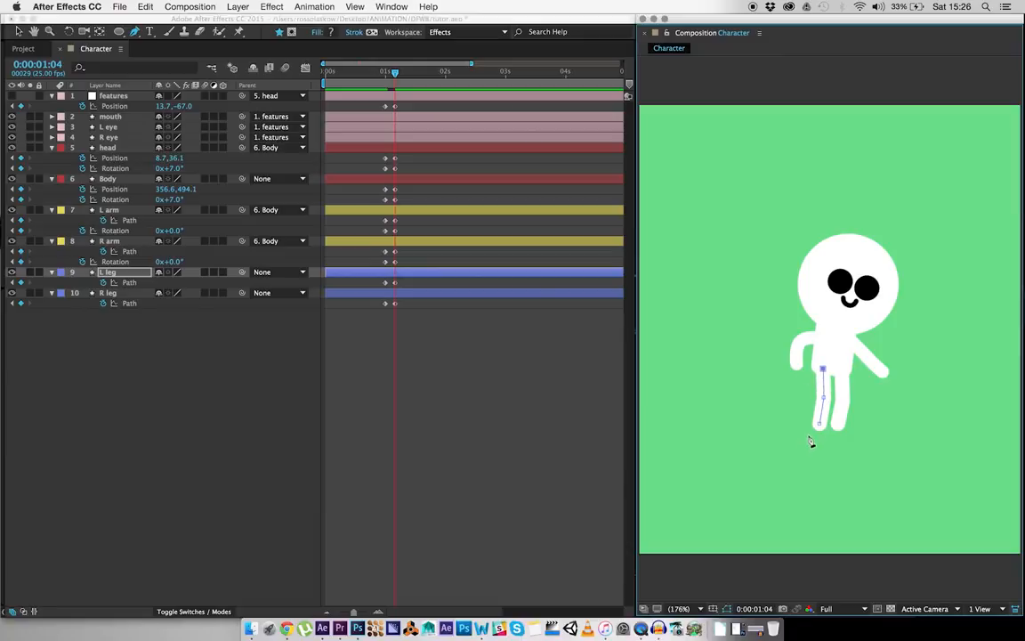
left_click(273, 428)
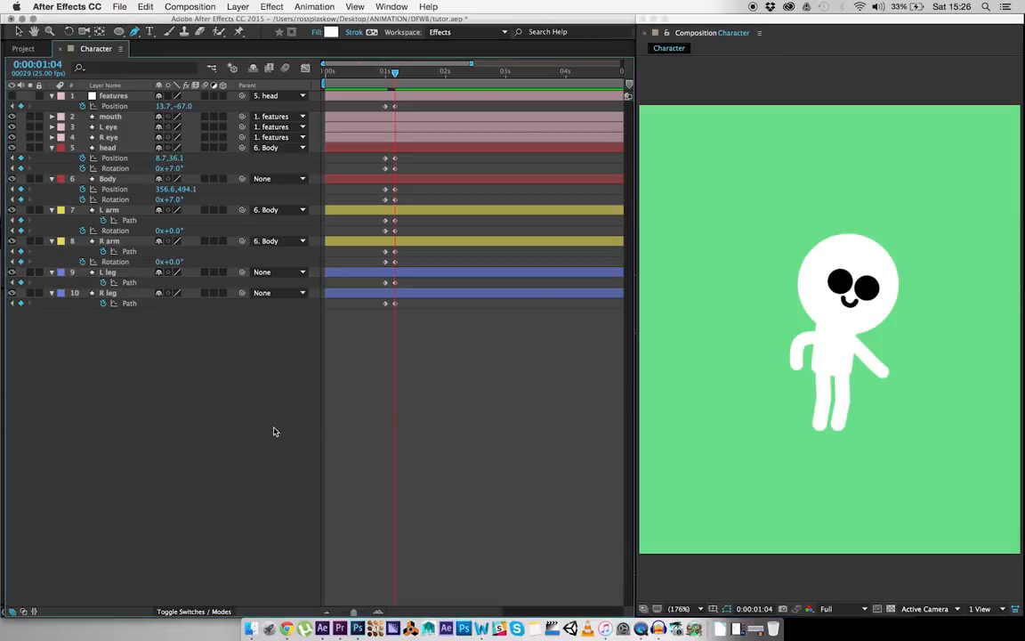
Apply Easy Ease to all the character's pose keyframes and preview the motion
key("space")
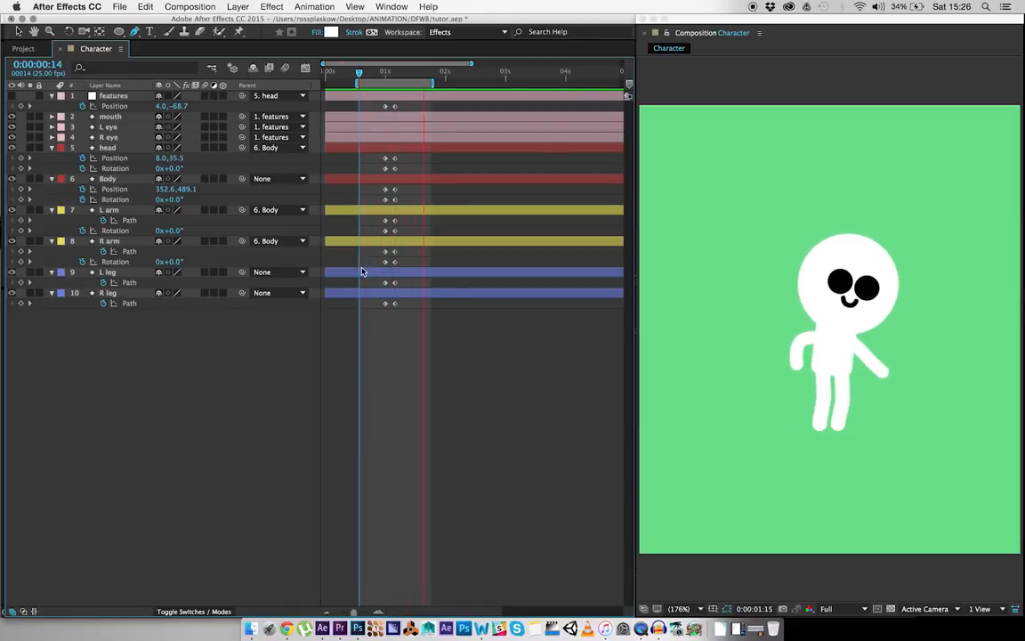
left_click_drag(413, 341, 376, 373)
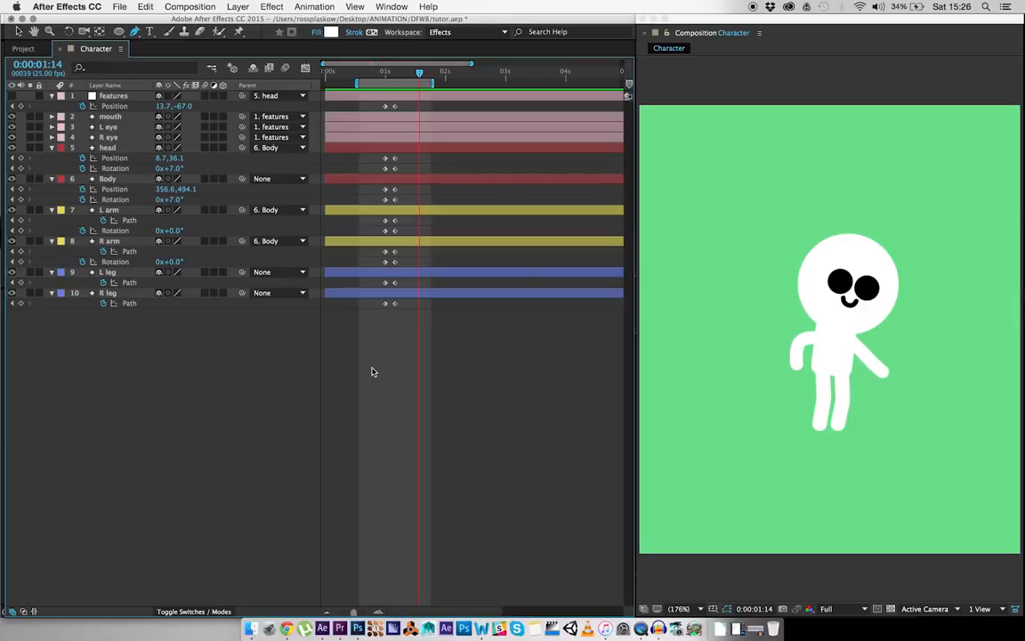
left_click_drag(406, 364, 360, 55)
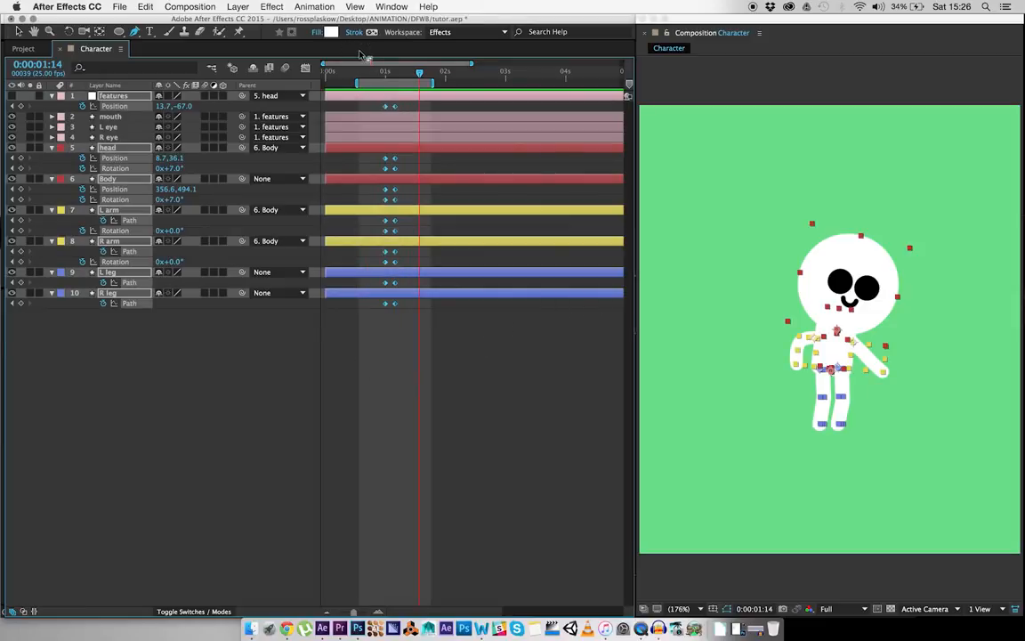
key("space")
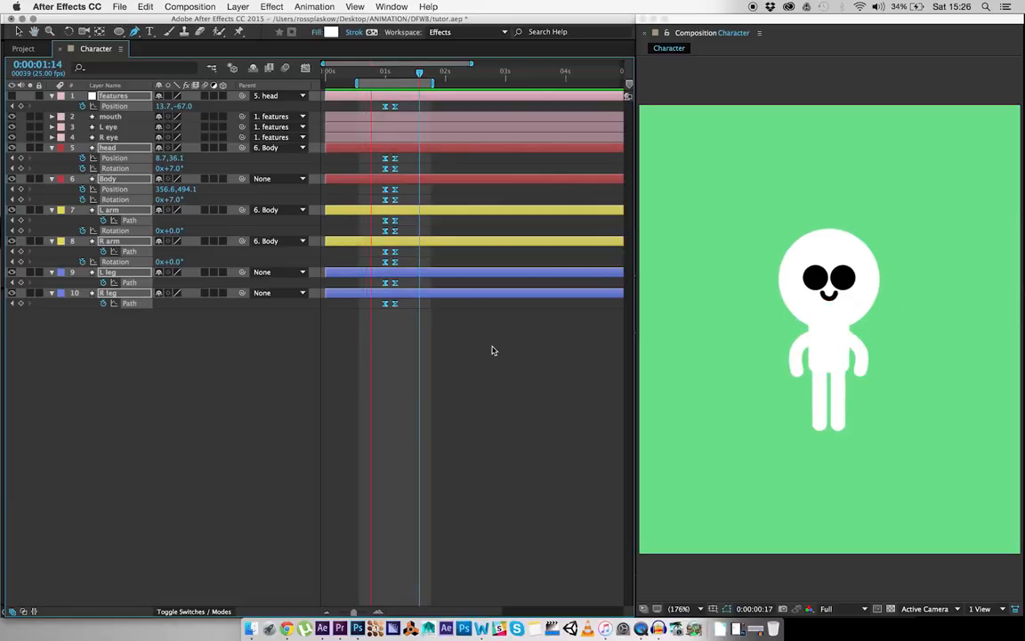
left_click(404, 367)
Add Body position and rotation keyframes at 0:00:00:21, four frames before the pose change starts
left_click_drag(347, 73, 385, 75)
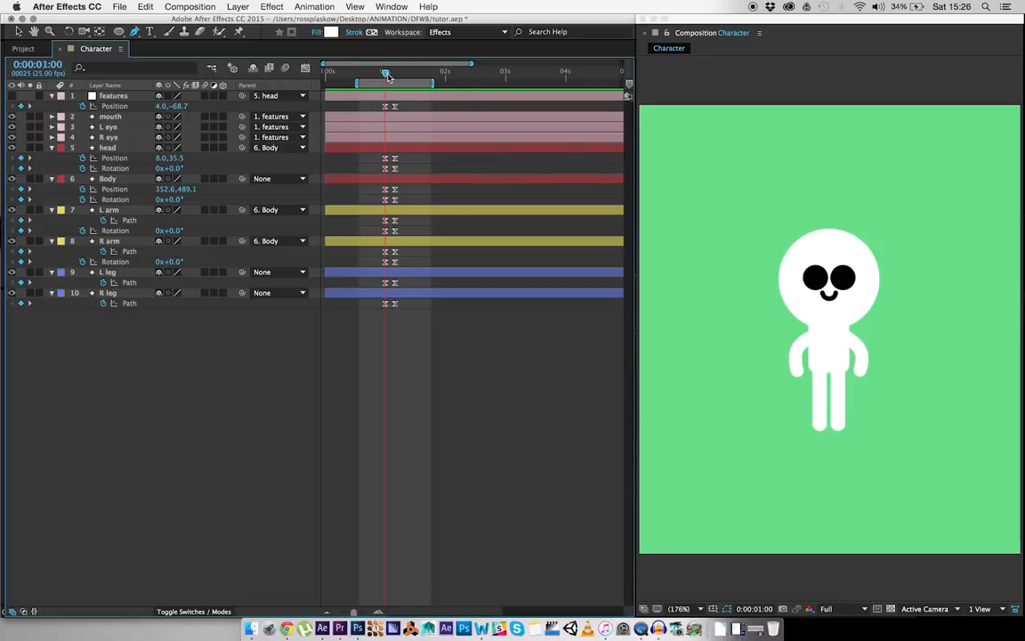
left_click(187, 374)
left_click(113, 187)
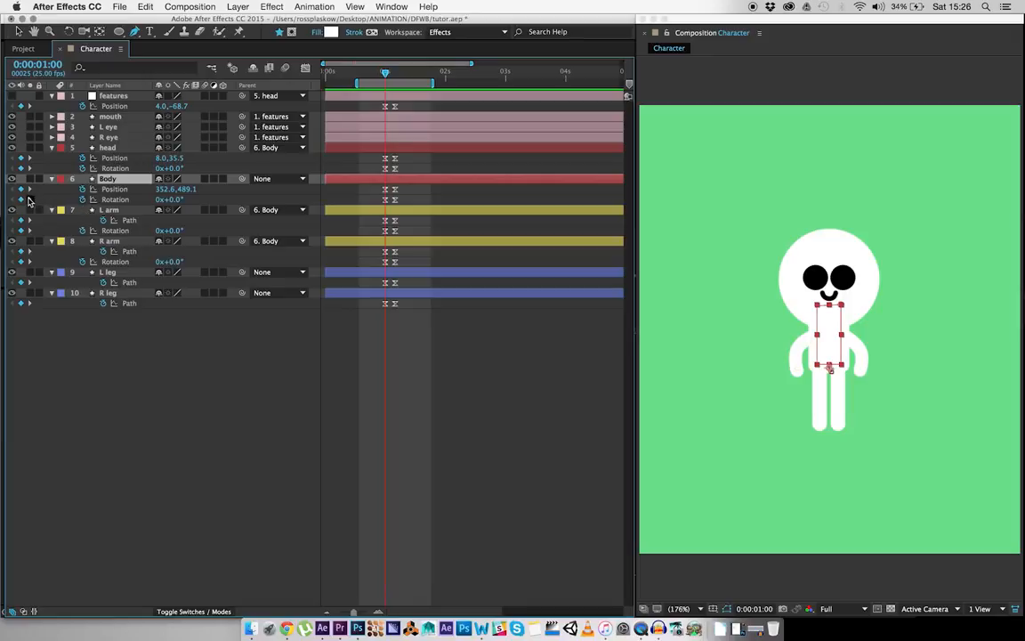
key("Page_Up")
key("Page_Up")
key("Page_Up")
key("Page_Up")
left_click(21, 189)
left_click(21, 200)
left_click(217, 344)
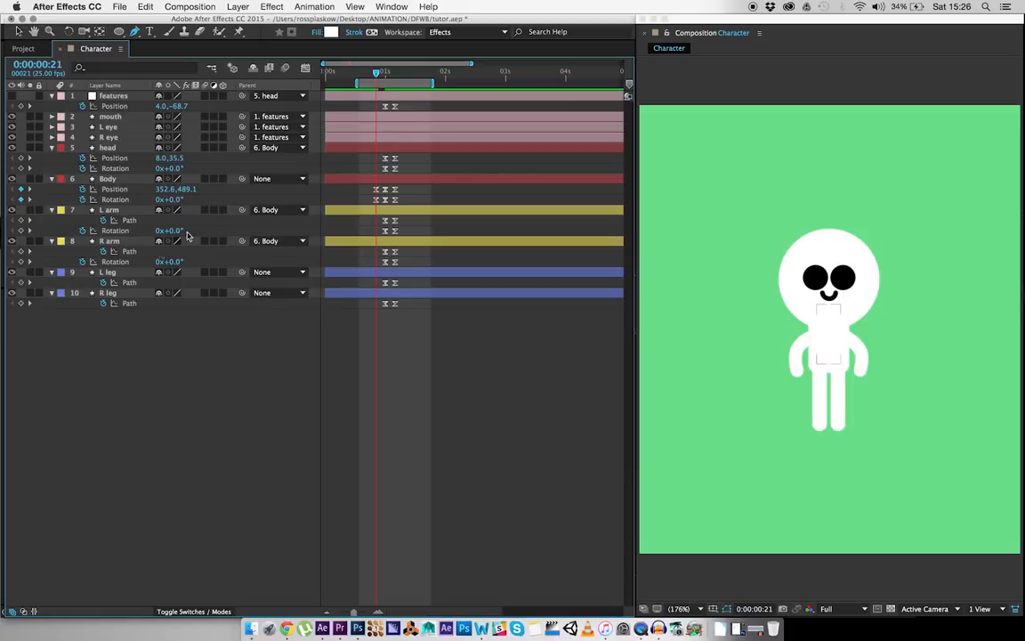
Set the Body rotation to -1° at 0:00:01:00 as anticipation for the lean
key("Page_Down")
key("Page_Down")
key("Page_Down")
key("Page_Down")
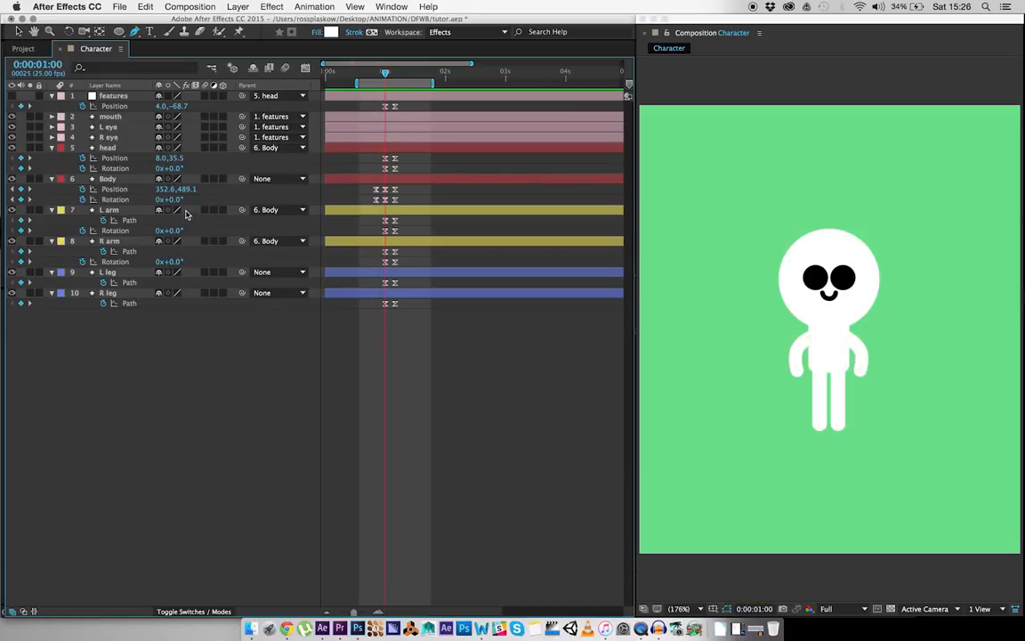
left_click(386, 200)
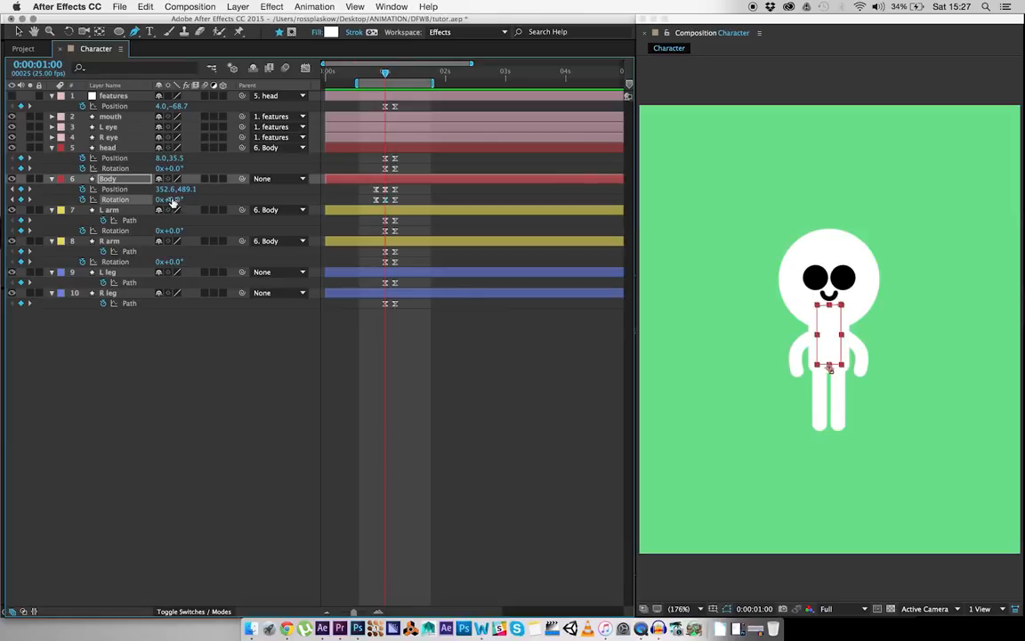
key("Page_Down")
key("Page_Down")
key("Page_Down")
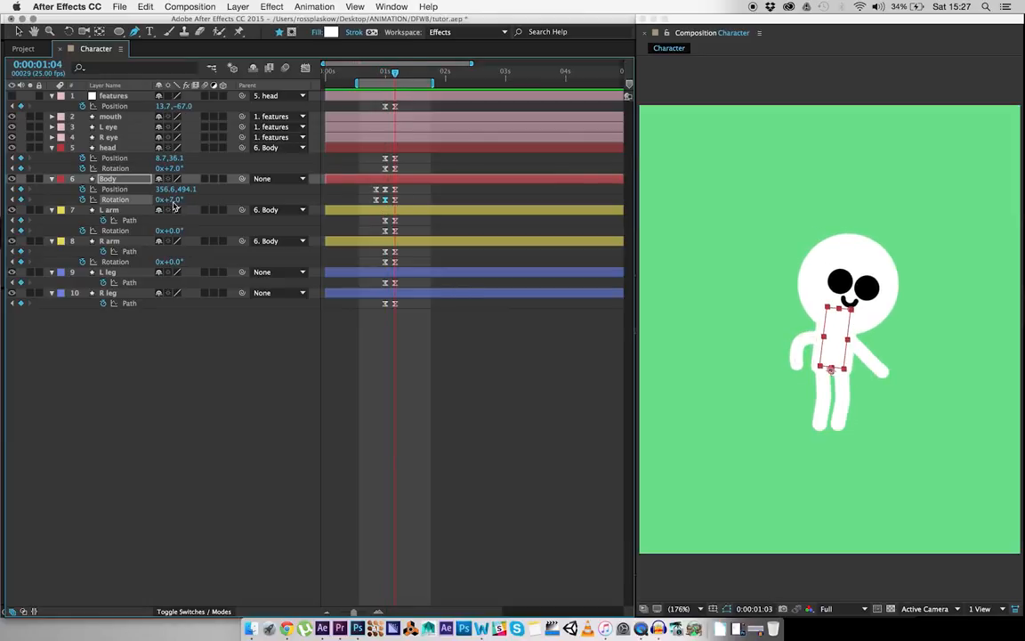
key("Page_Up")
key("Page_Up")
key("Page_Up")
key("Page_Up")
left_click(174, 200)
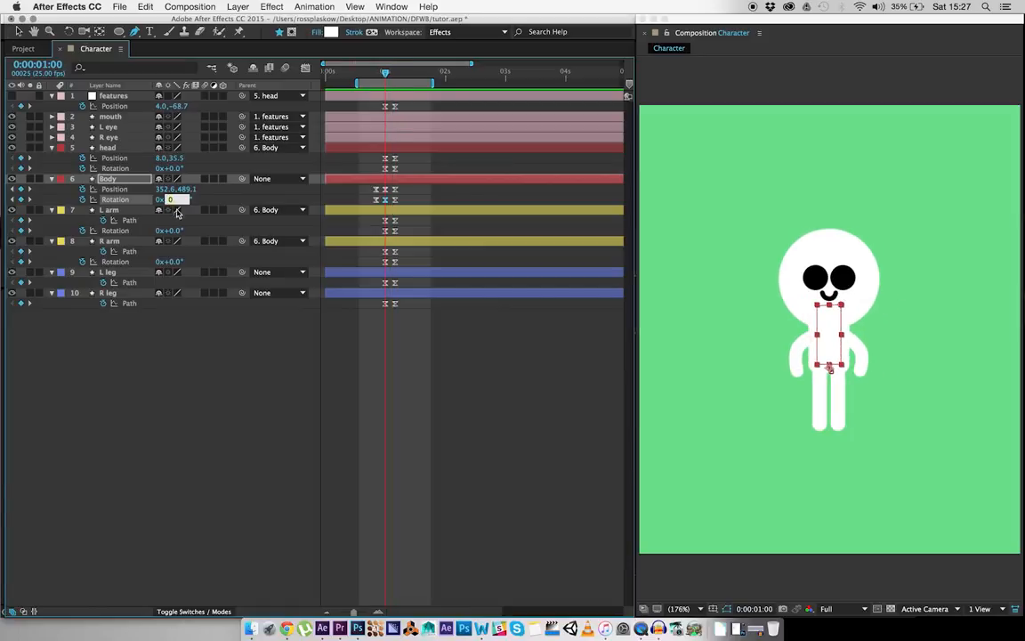
key("Return")
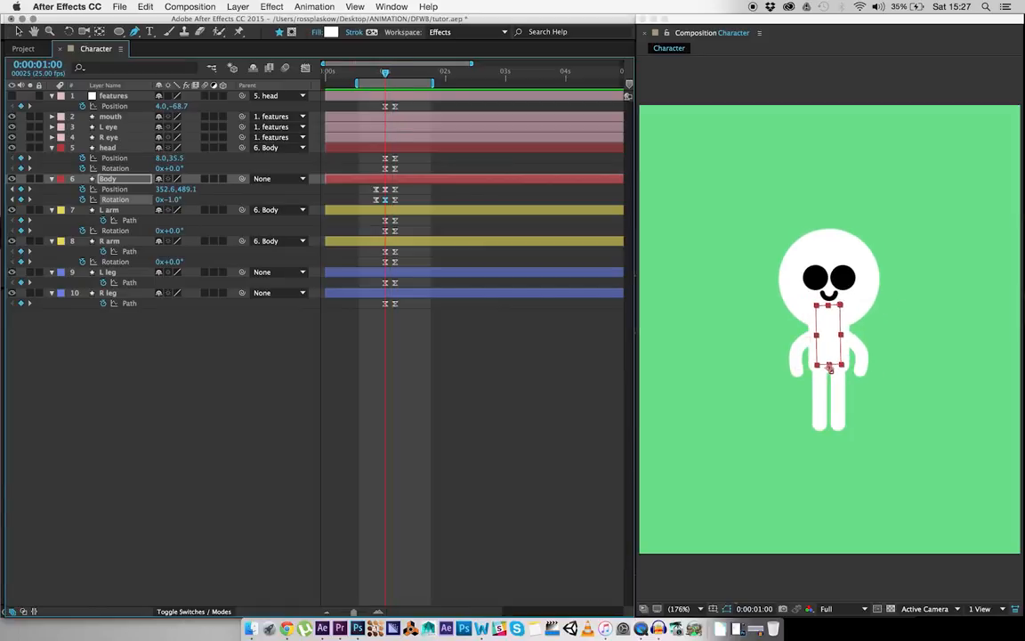
left_click(238, 485)
Add a Body rotation keyframe at 0:00:01:08 that holds the 7° lean
left_click(398, 74)
left_click_drag(398, 75, 394, 74)
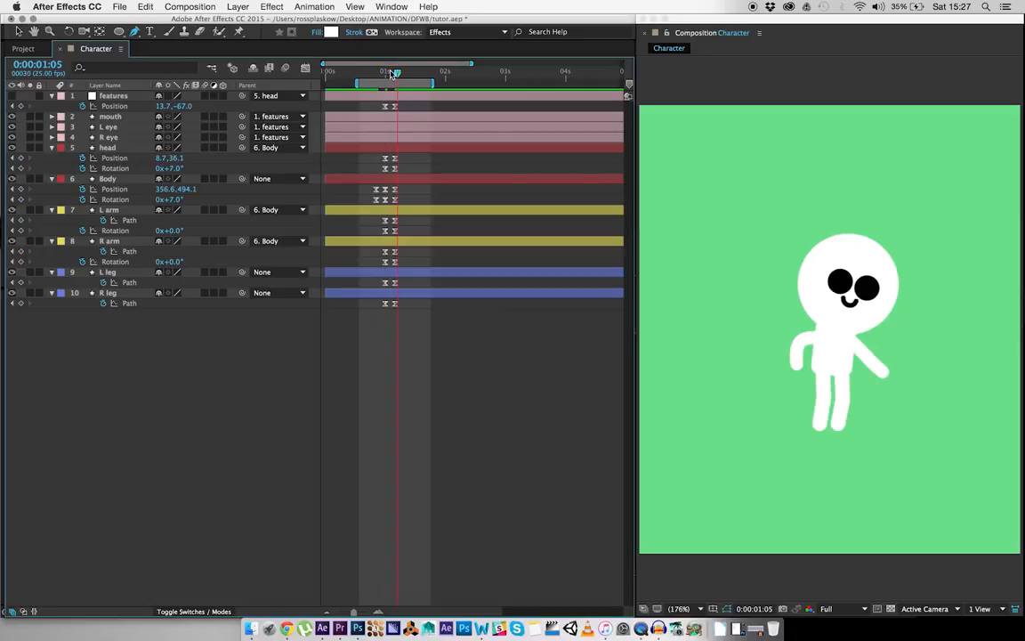
key("Page_Down")
key("Page_Down")
key("Page_Down")
key("Page_Down")
left_click(21, 200)
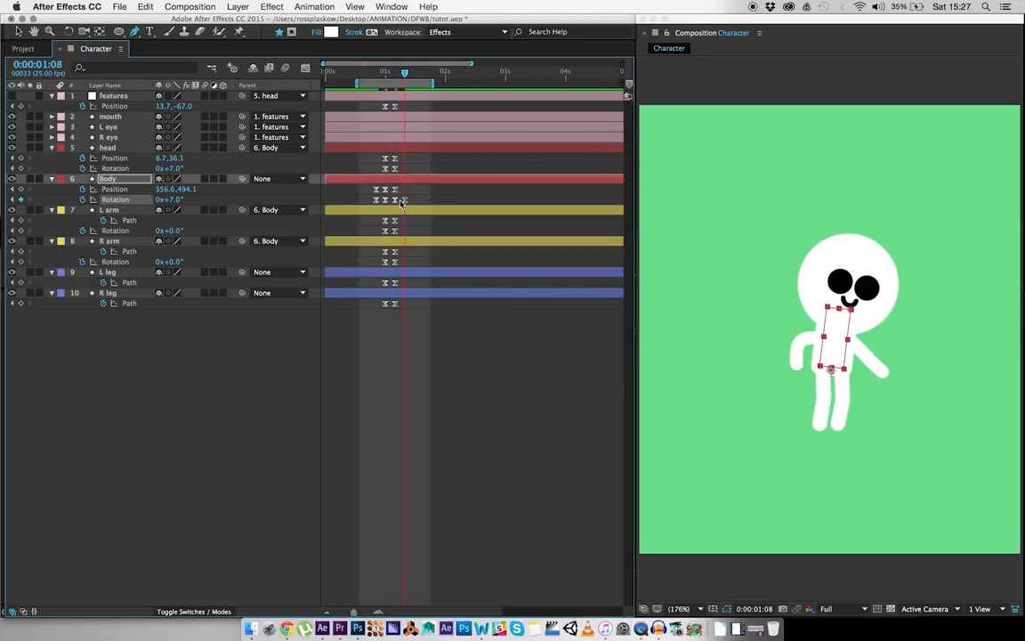
Set the Body rotation to 8° at 0:00:01:04 so the lean overshoots
key("Page_Up")
key("Page_Up")
key("Page_Up")
key("Page_Up")
left_click(175, 202)
type("7")
key("Return")
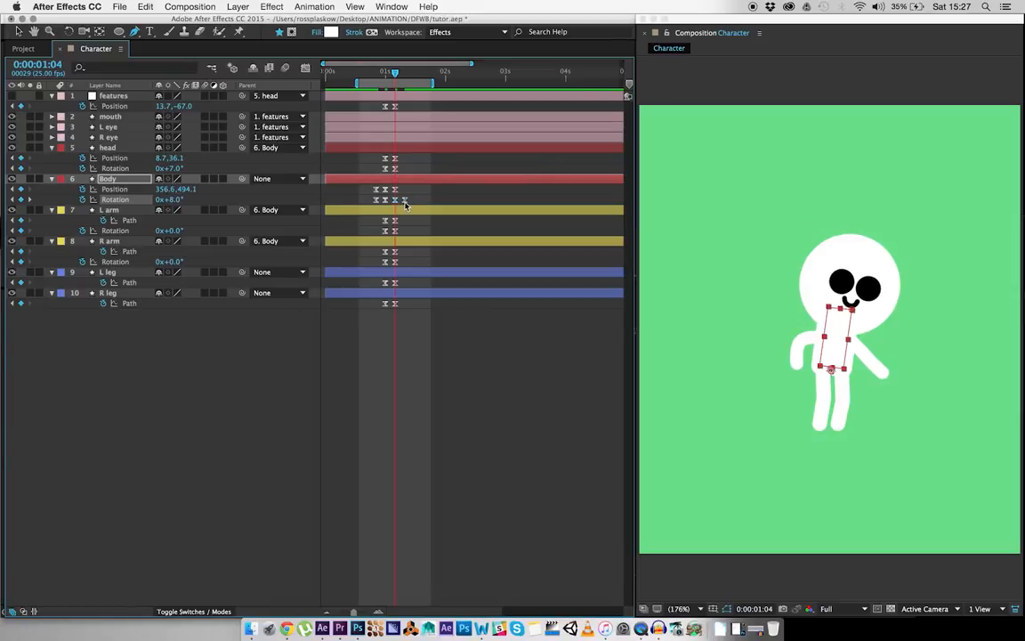
Check the settled Body pose at 0:00:01:08 and preview the rotation's anticipation and overshoot
key("Page_Down")
key("Page_Down")
key("Page_Down")
key("Page_Down")
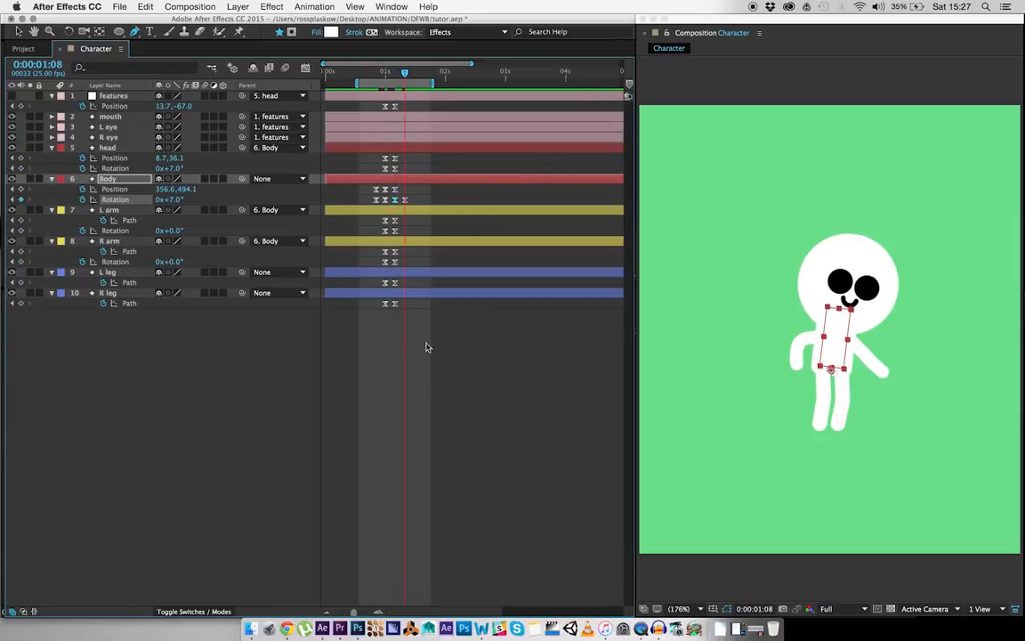
left_click(423, 325)
key("space")
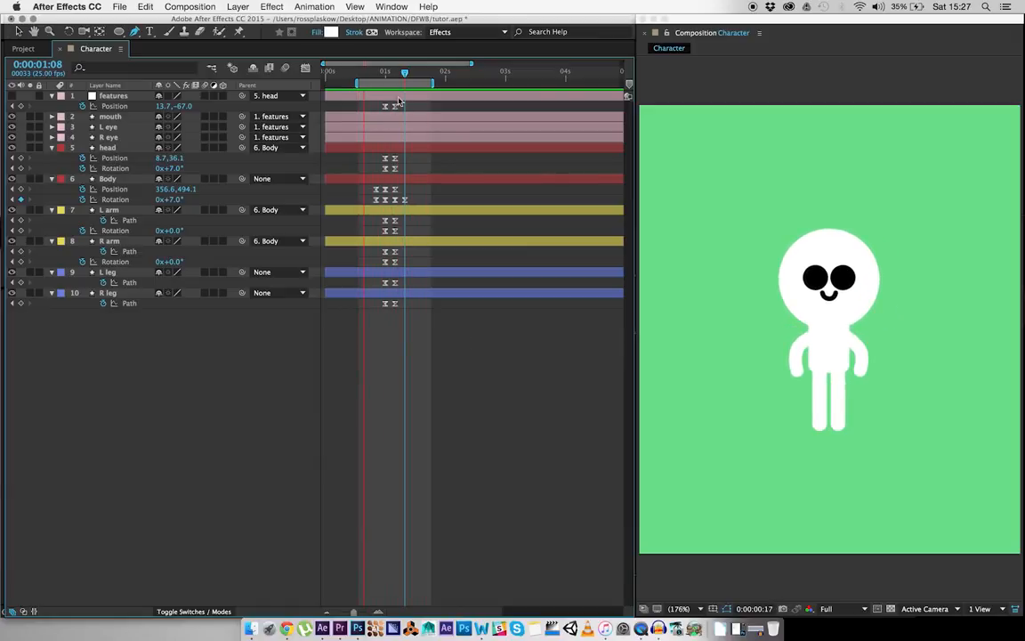
Nudge the Body position to 351.6, 488.1 at 0:00:01:00, away from the lean
left_click(107, 179)
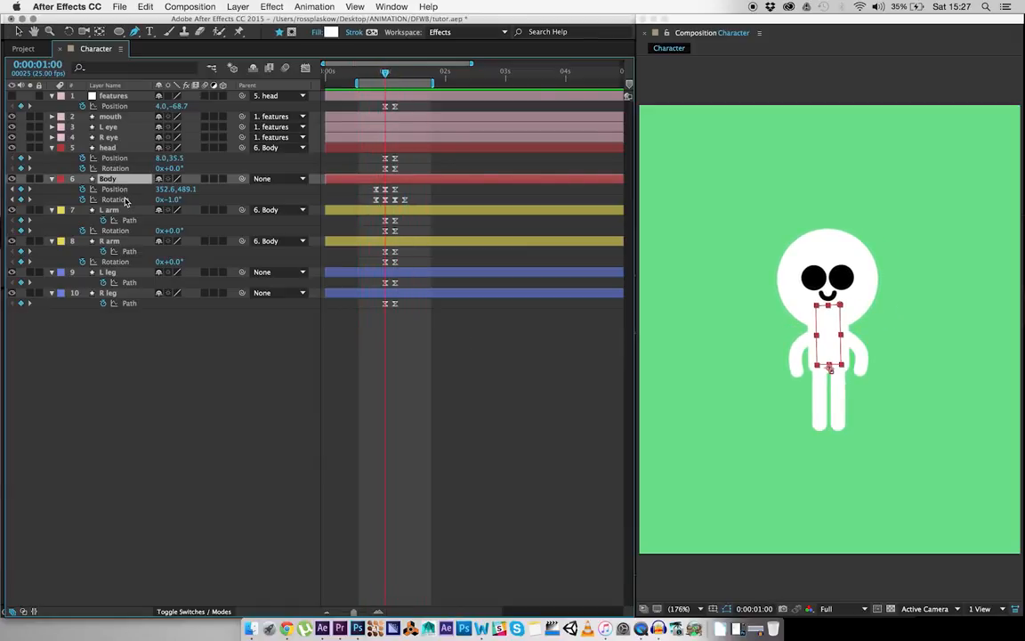
key("Left")
key("Up")
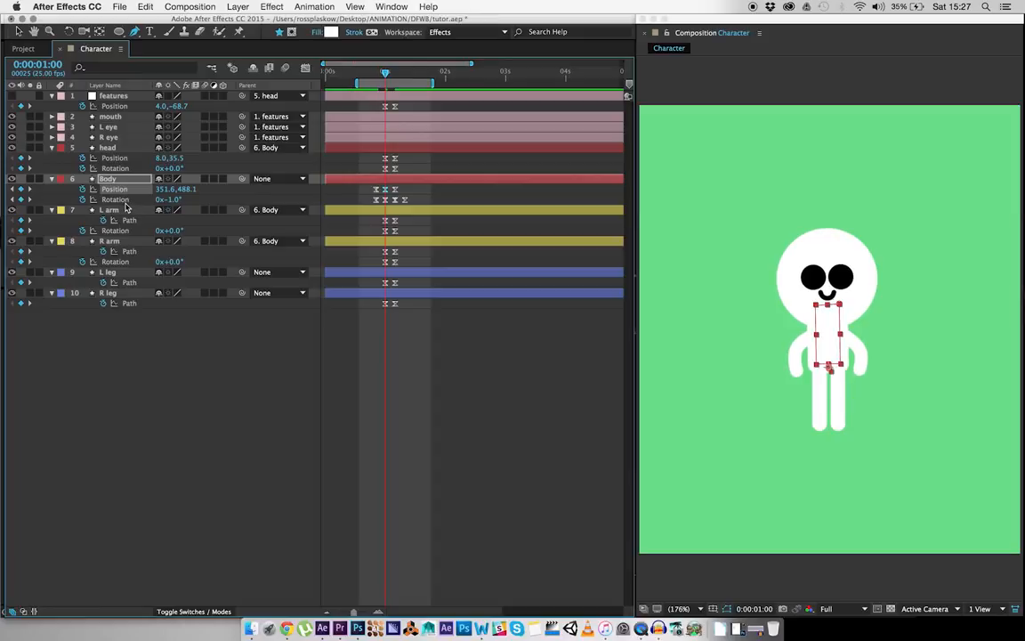
Add a Body position keyframe at 0:00:01:08 to hold the final pose
key("Page_Down")
key("Page_Down")
key("Page_Down")
key("Page_Down")
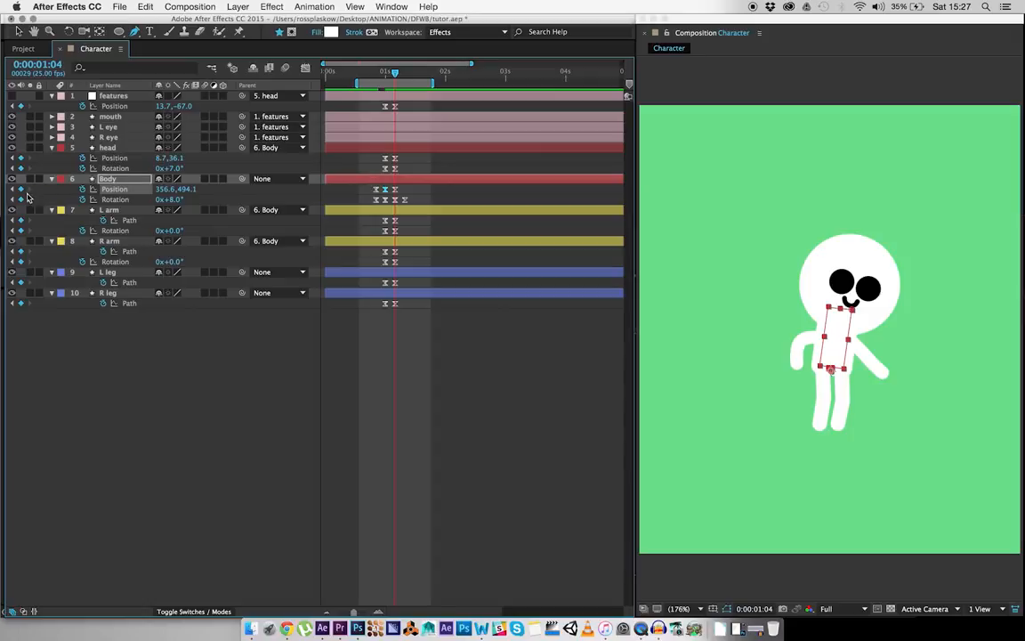
key("Page_Down")
key("Page_Down")
key("Page_Down")
key("Page_Down")
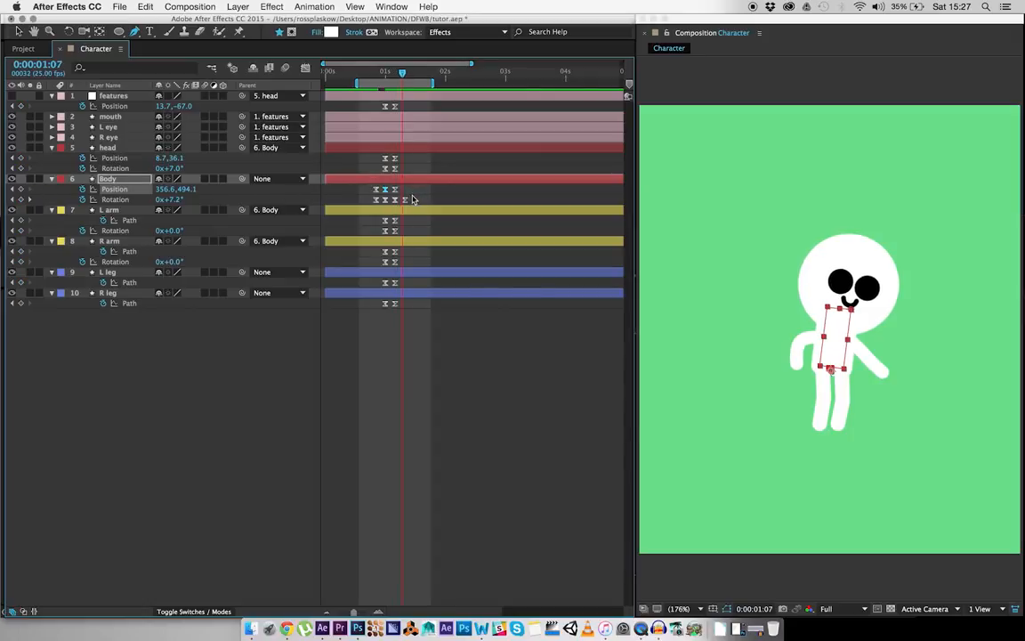
left_click(20, 190)
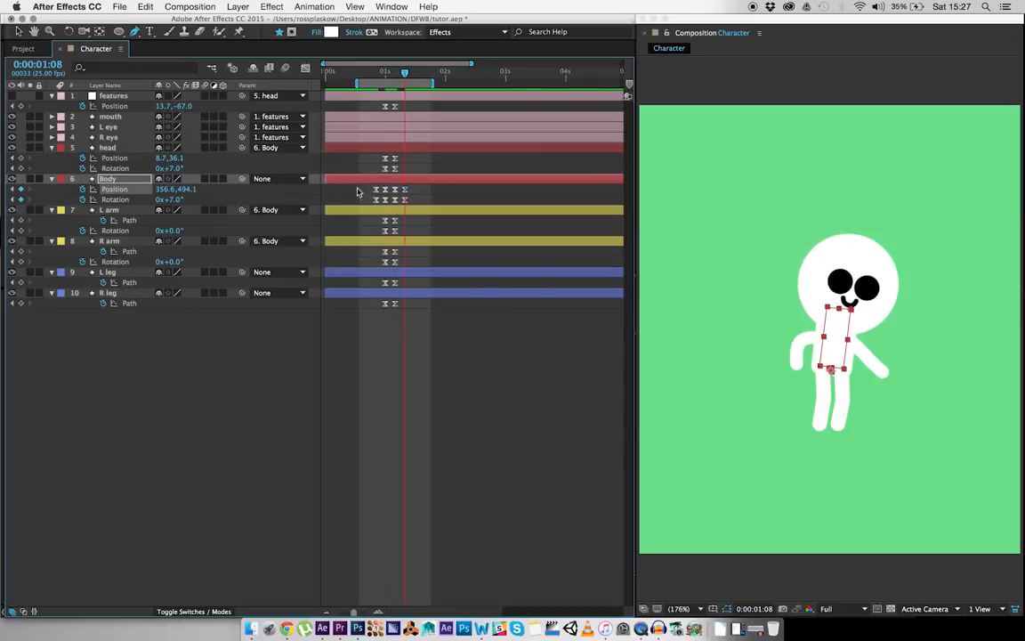
Nudge the Body position to 357.6, 495.1 at 0:00:01:04 as overshoot and preview the motion
key("Page_Up")
key("Page_Up")
key("Page_Up")
key("Page_Up")
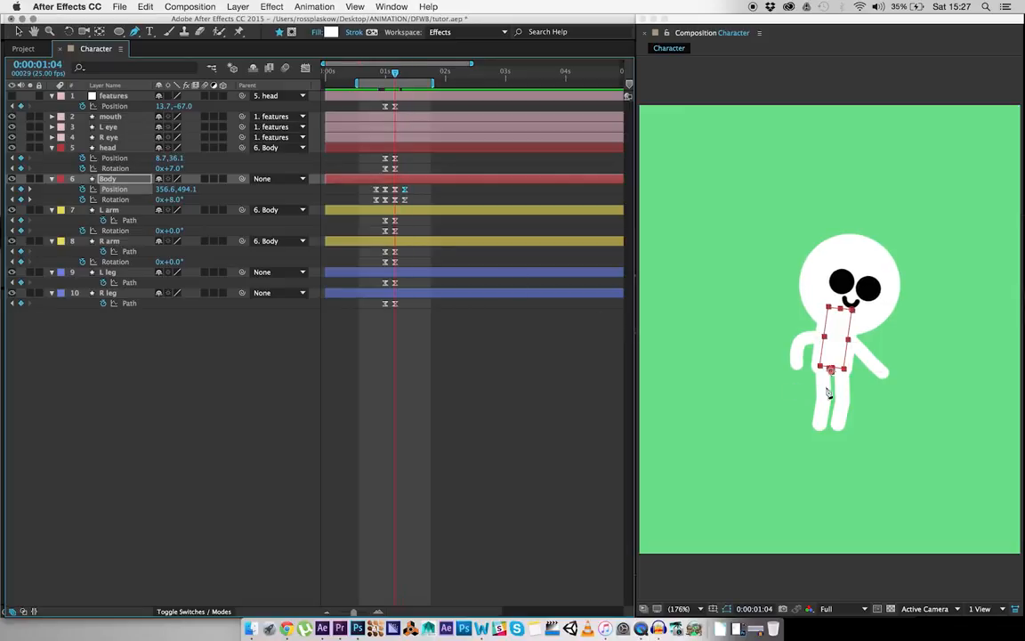
key("Right")
key("Down")
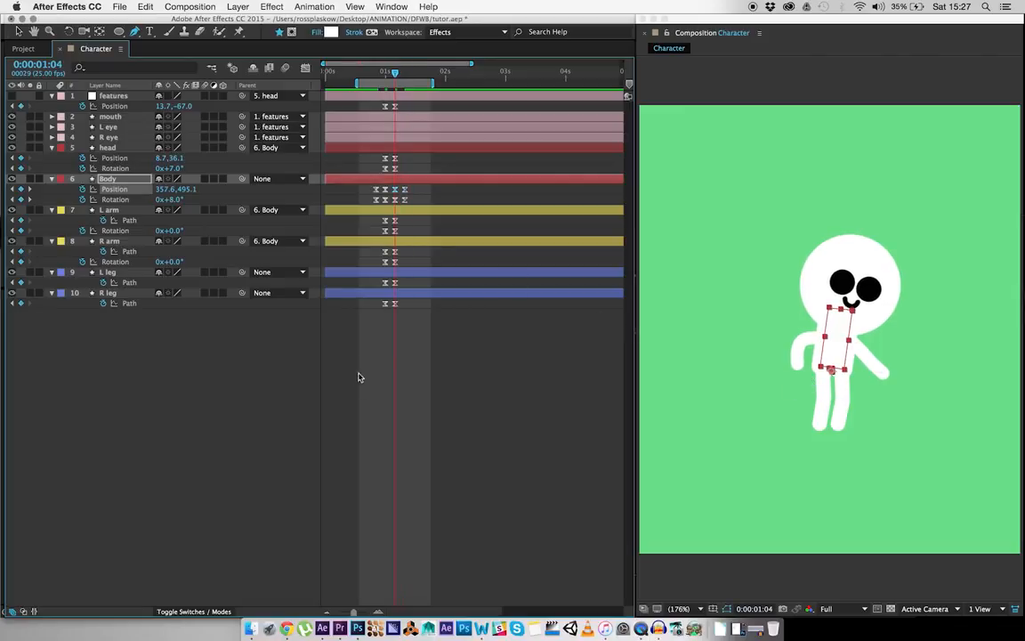
left_click(384, 361)
key("space")
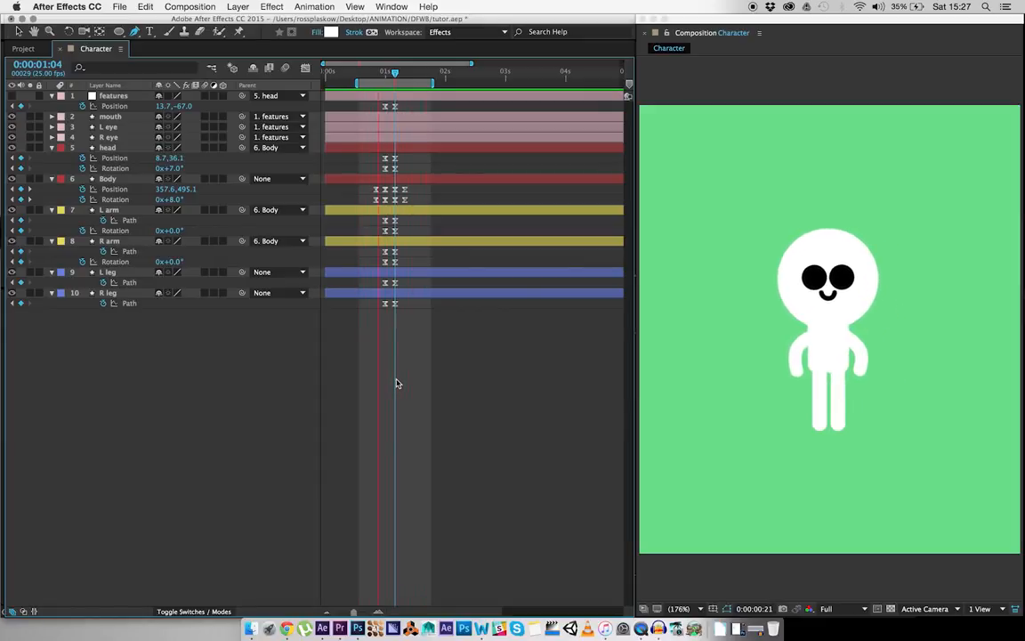
Add a rotation keyframe to the head layer at 0:00:00:21
left_click(78, 147)
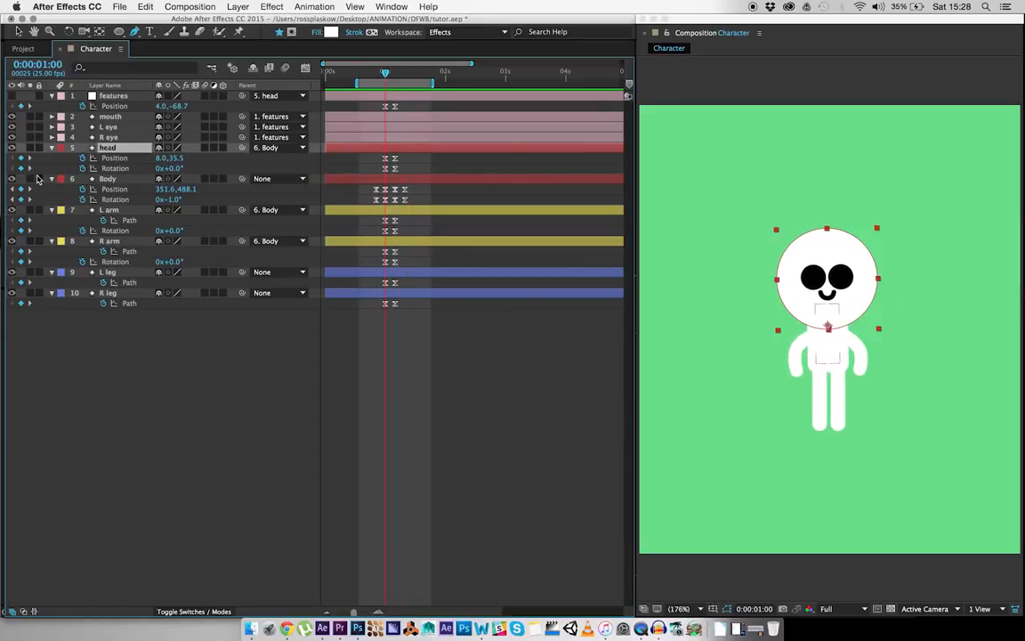
key("Page_Up")
key("Page_Up")
key("Page_Up")
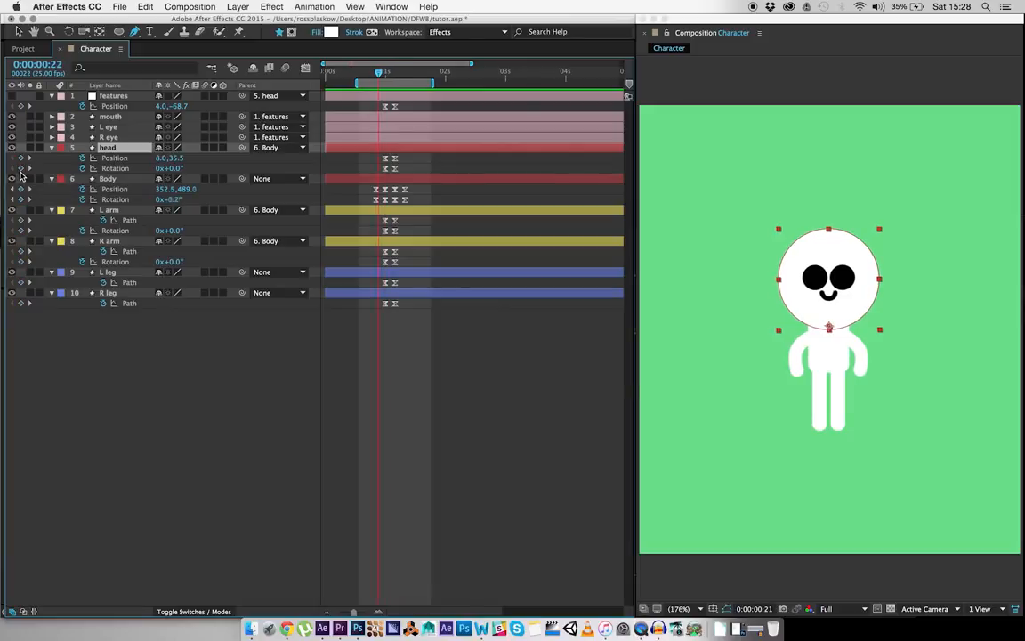
left_click(21, 168)
Set the head layer's rotation to -1° at 0:00:01:00 as anticipation
key("Page_Down")
key("Page_Down")
left_click(169, 169)
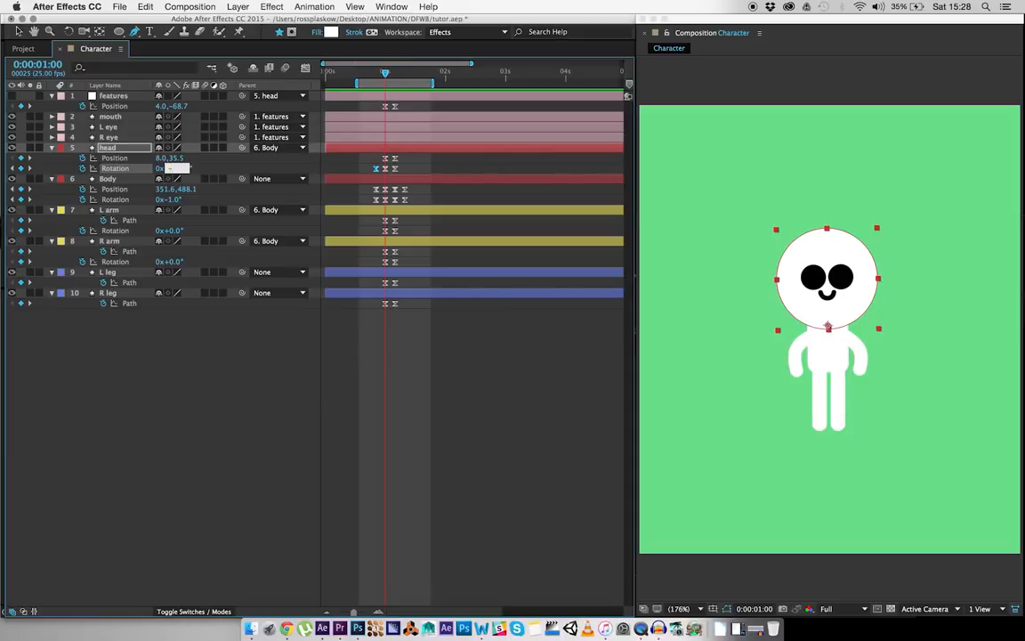
type("-1")
key("Return")
Add a head rotation keyframe at 0:00:01:08 to hold the final tilt
key("Page_Down")
key("Page_Down")
key("Page_Down")
key("Page_Down")
key("Page_Down")
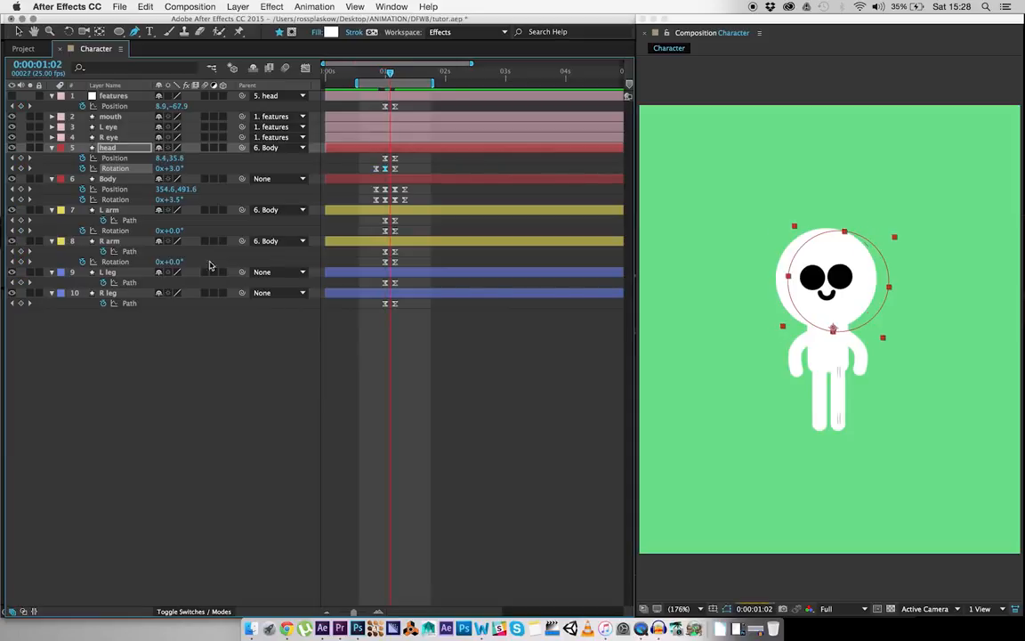
key("Page_Down")
key("Page_Down")
key("Page_Down")
left_click(21, 168)
Set the head's rotation to 8° at 0:00:01:04 as overshoot and preview the motion
key("Page_Up")
key("Page_Up")
key("Page_Up")
key("Page_Up")
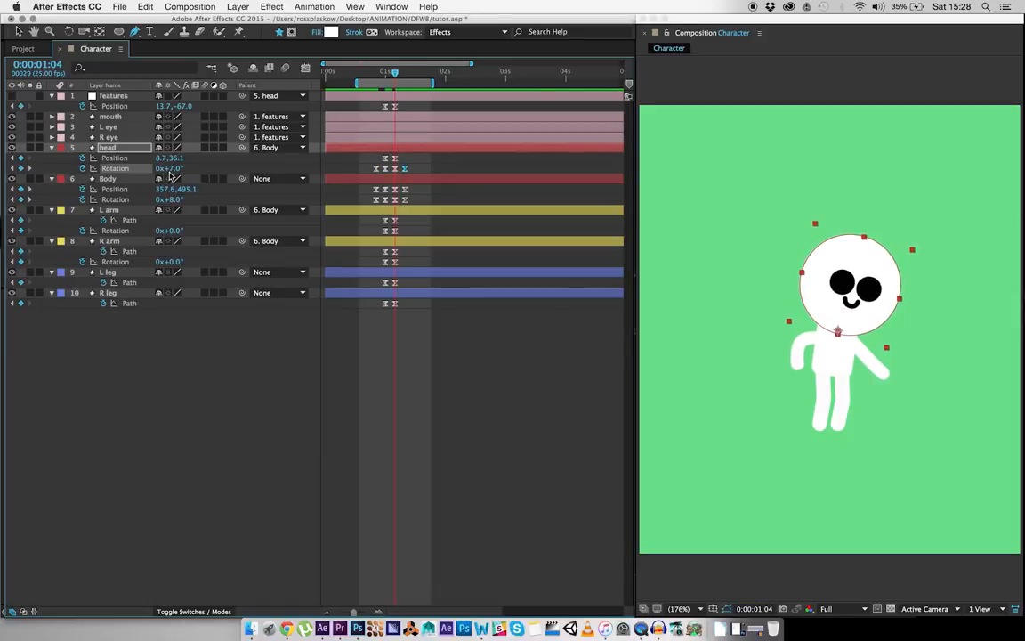
left_click(172, 168)
type("7")
key("Return")
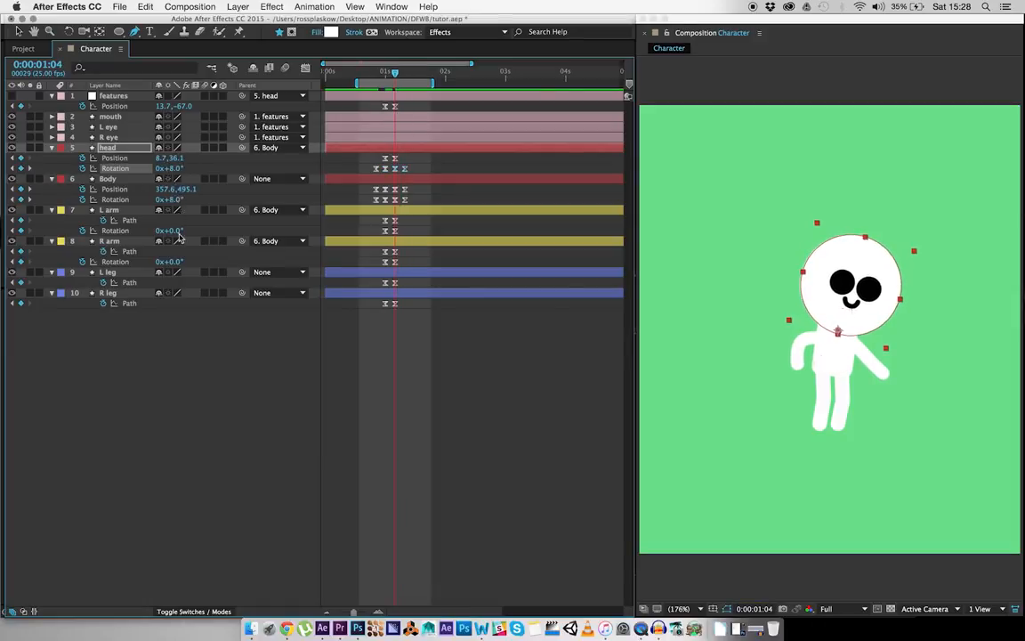
left_click(272, 397)
key("space")
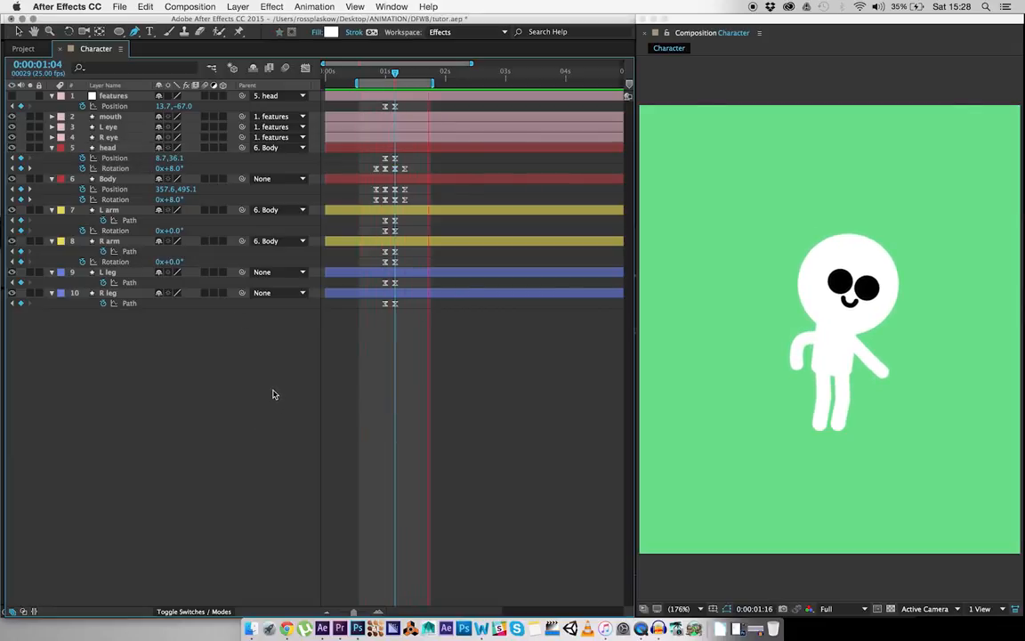
key("space")
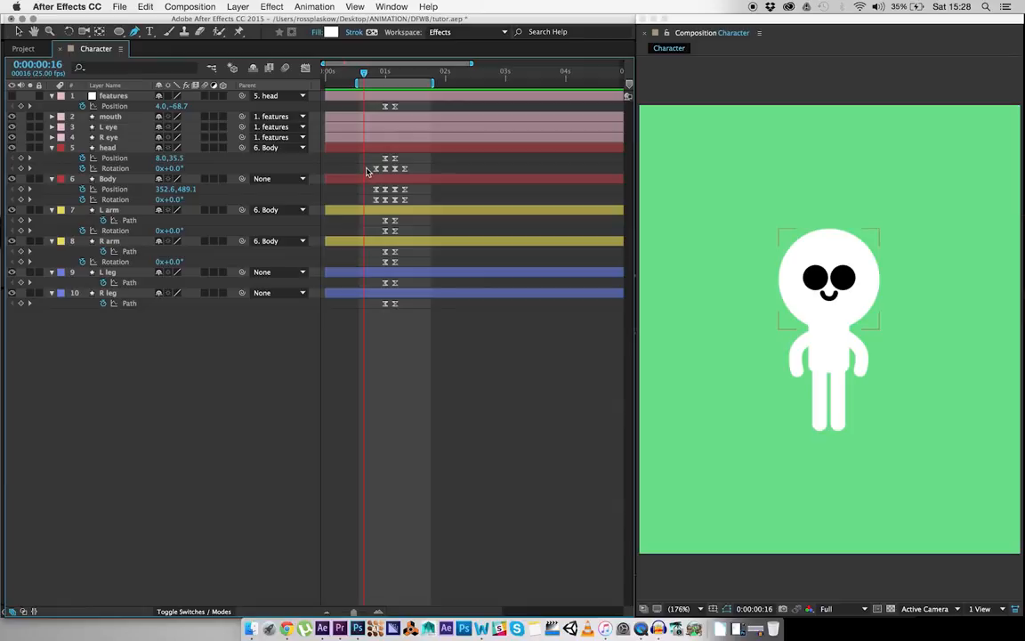
Shift the head's and the Body's rotation keyframes one frame later and preview the motion
left_click_drag(366, 167, 424, 177)
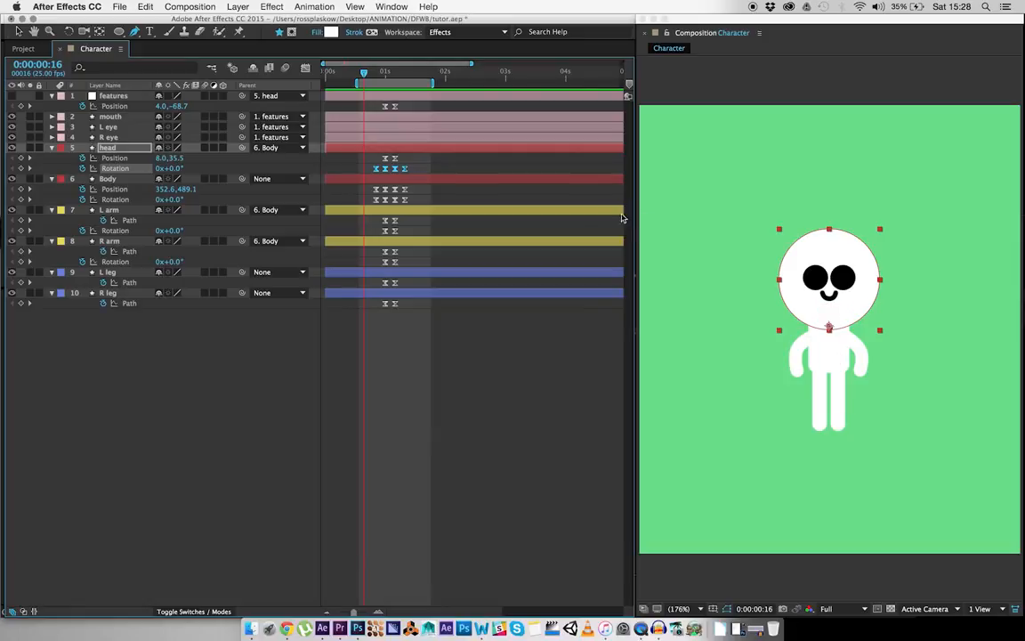
left_click_drag(365, 172, 422, 178)
left_click_drag(376, 171, 380, 172)
key("space")
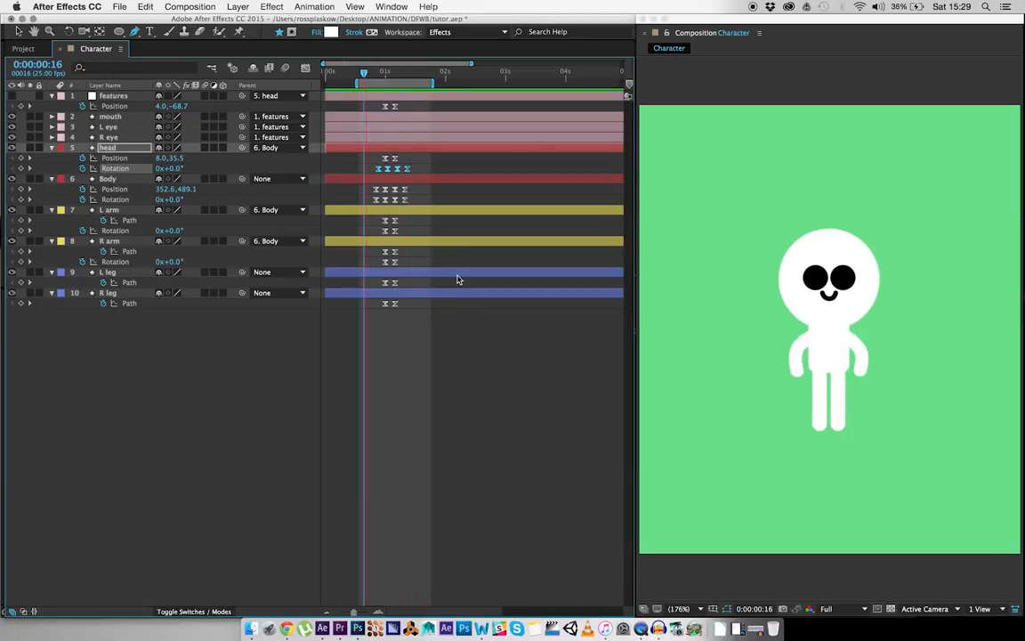
key("space")
key("space")
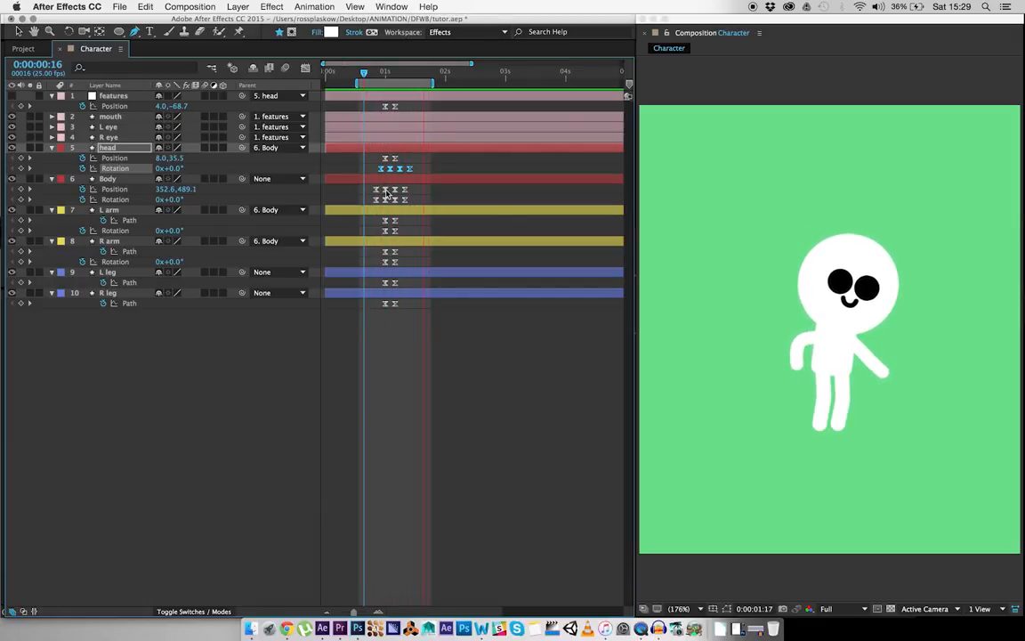
left_click_drag(361, 195, 422, 206)
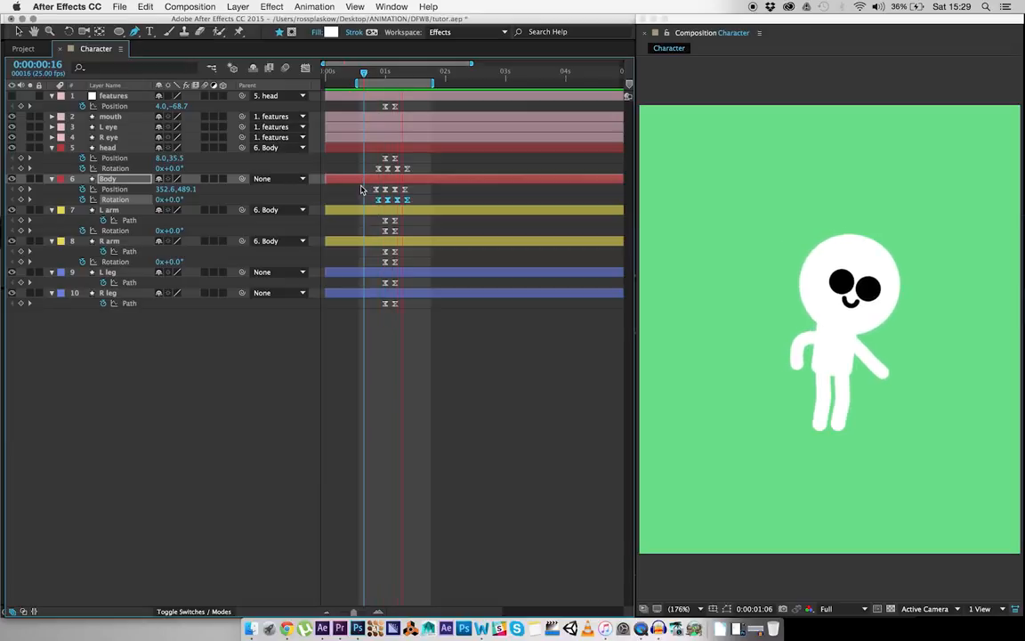
Add a head position keyframe at 0:00:01:08 to hold the final pose
left_click(384, 77)
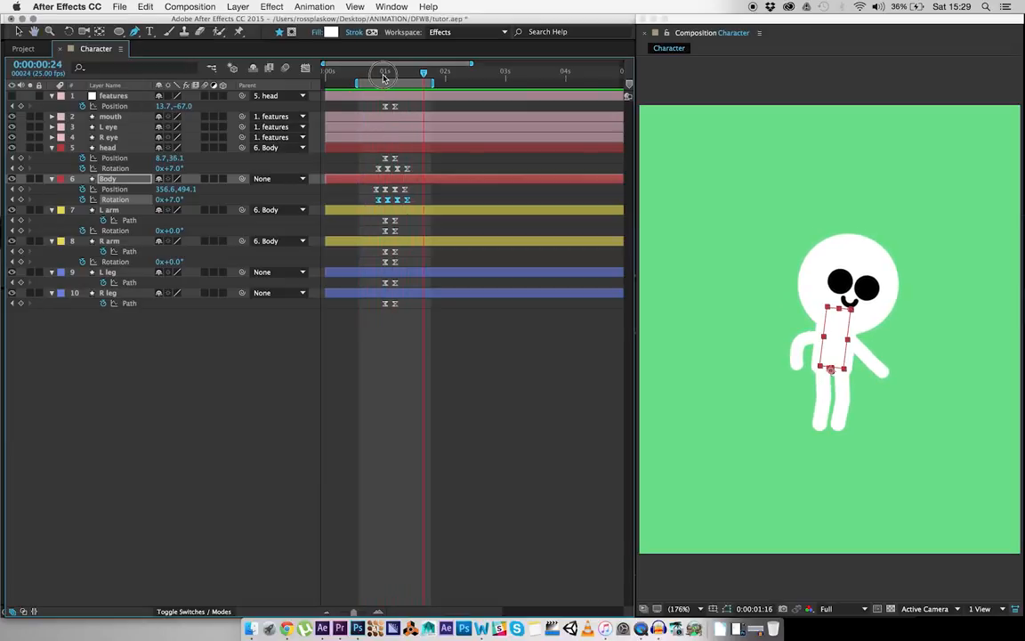
left_click(384, 75)
left_click(114, 148)
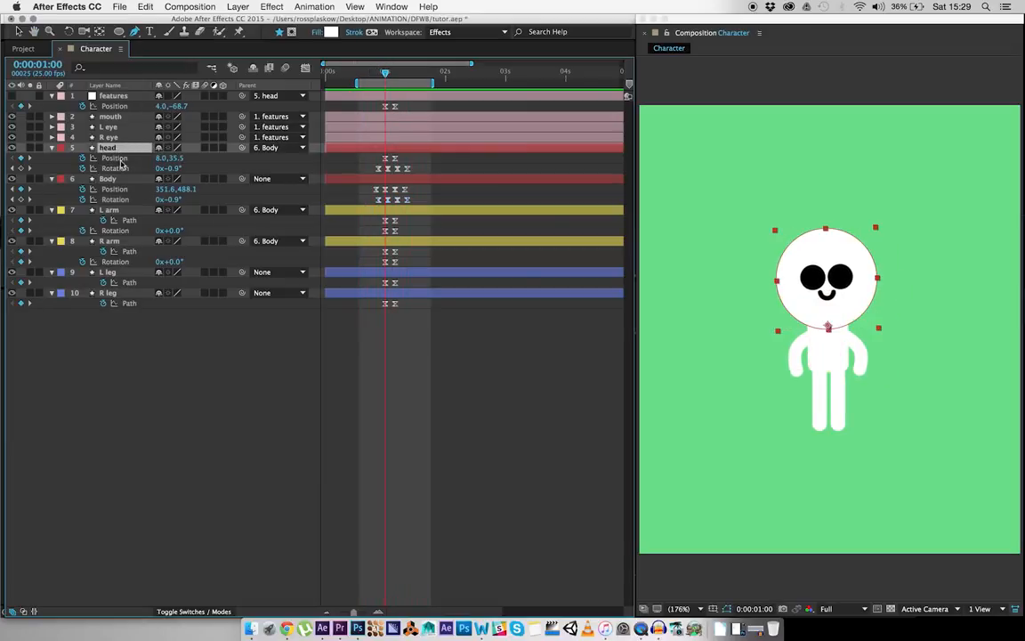
key("Page_Down")
key("Page_Down")
key("Page_Down")
key("Page_Down")
key("Page_Down")
key("Page_Up")
key("Page_Down")
key("Page_Down")
key("Page_Down")
key("Page_Down")
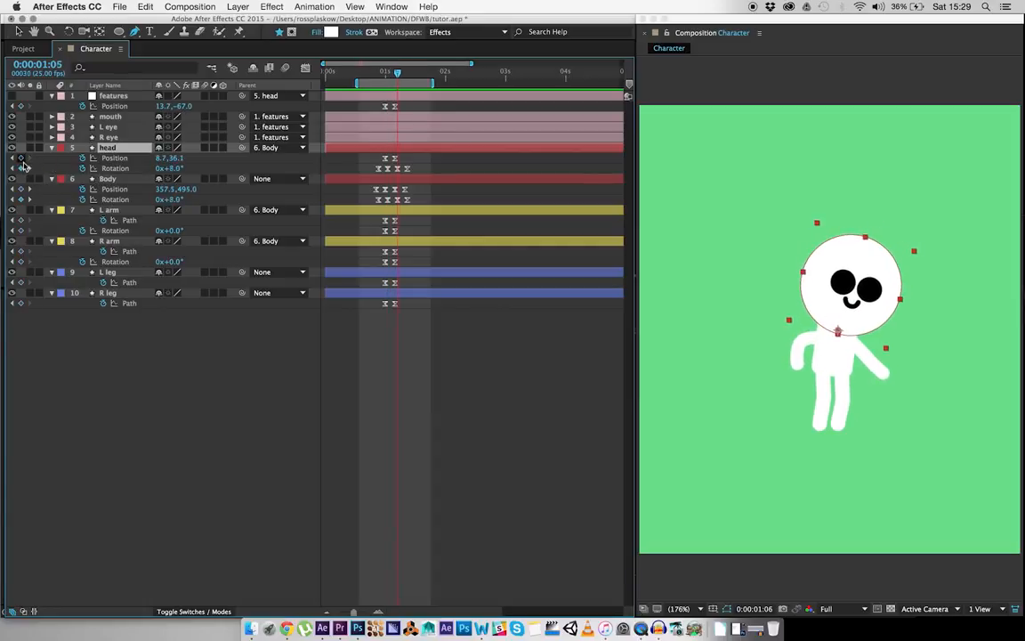
left_click(21, 158)
Nudge the head position to 9.7, 38.7 at 0:00:01:04 as overshoot and preview the motion
key("Page_Up")
key("Page_Up")
key("Page_Up")
key("Page_Up")
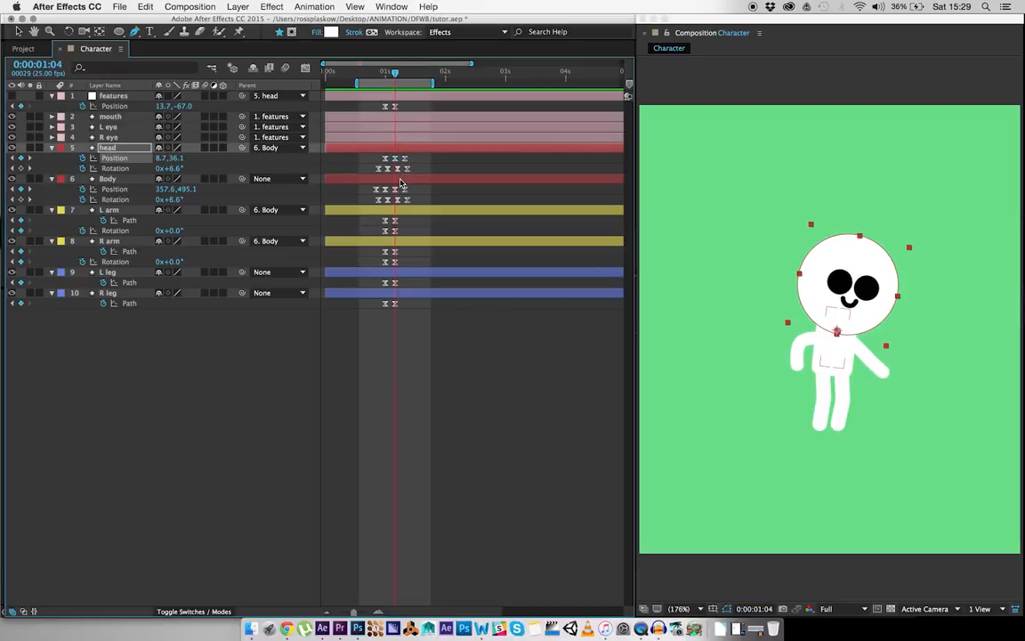
key("space")
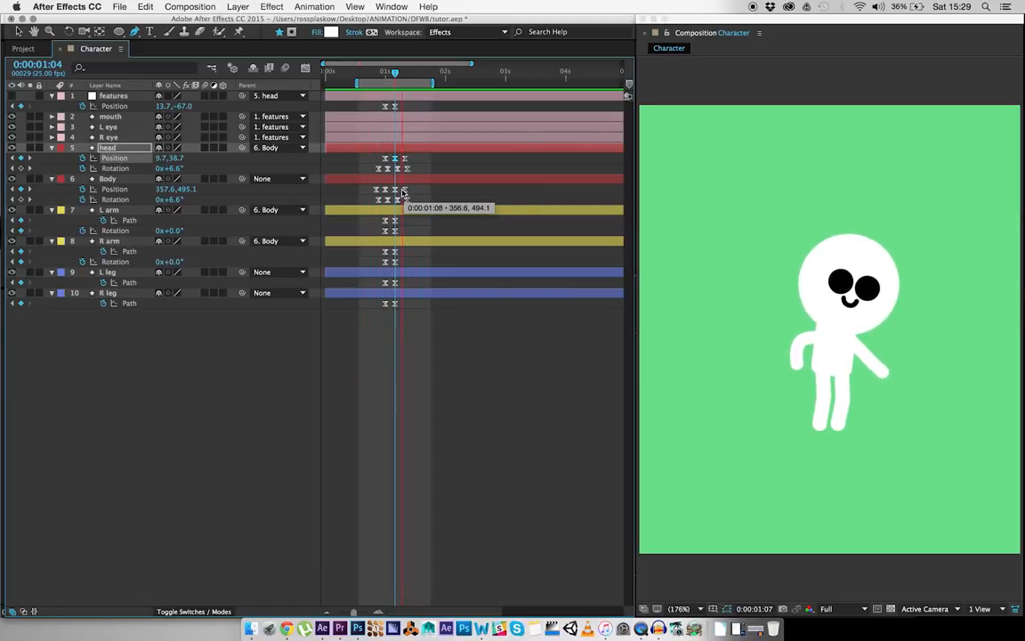
Keyframe the head position at 0:00:00:21, nudge it to 7.4, 34.2 at 0:00:01:00 as anticipation, and preview the motion
left_click_drag(361, 75, 373, 80)
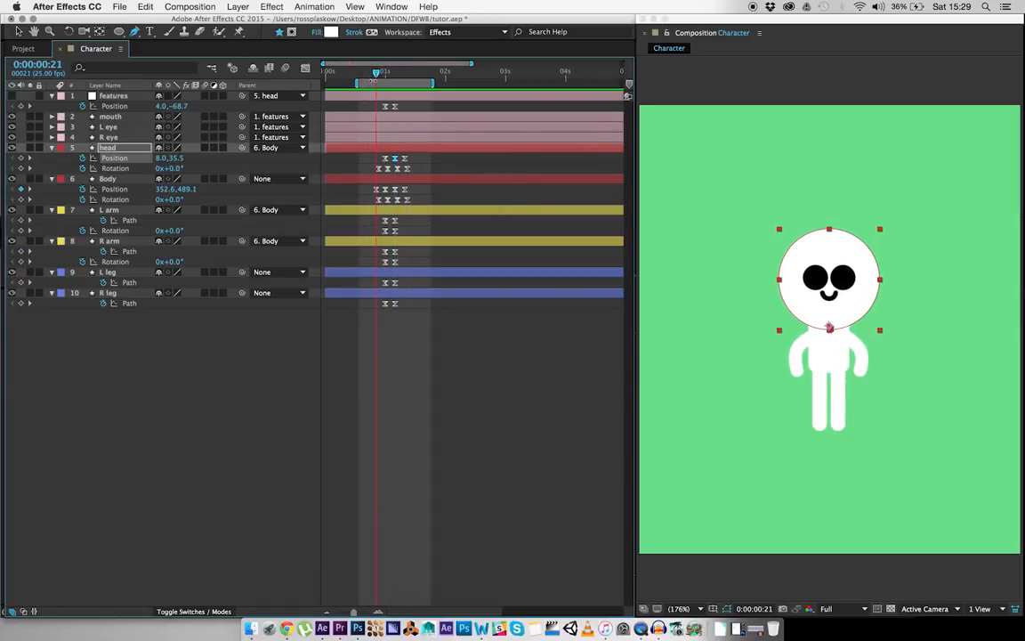
key("super+Right")
key("super+Right")
key("super+Right")
key("super+Right")
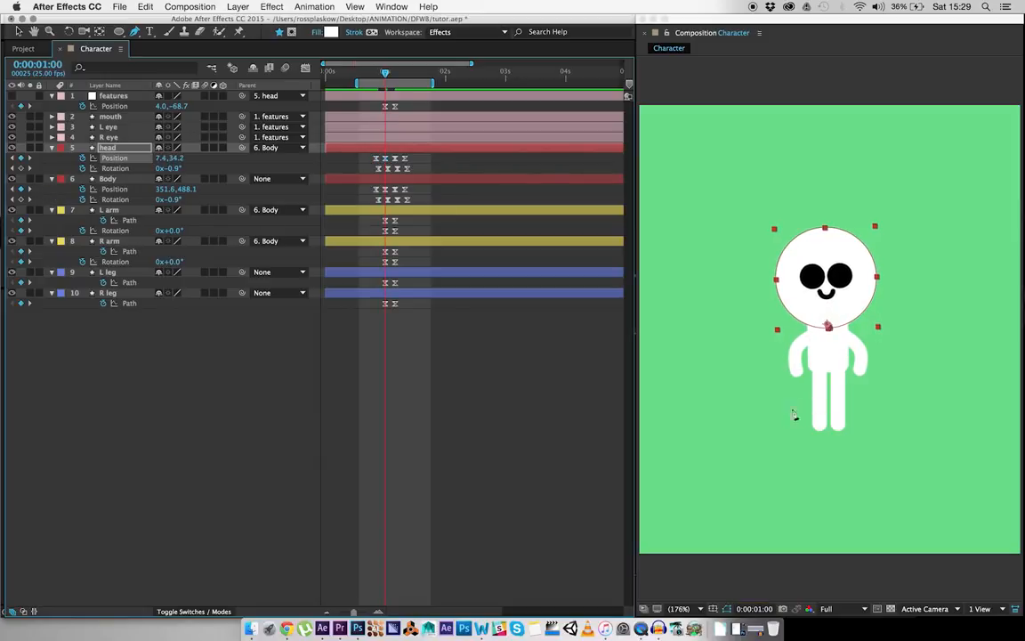
key("space")
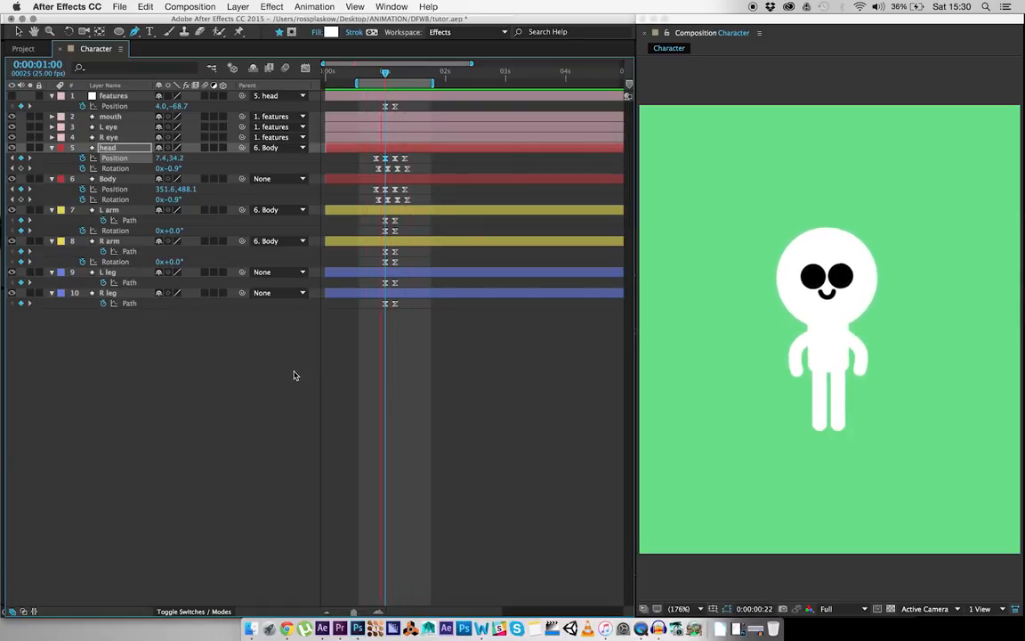
key("space")
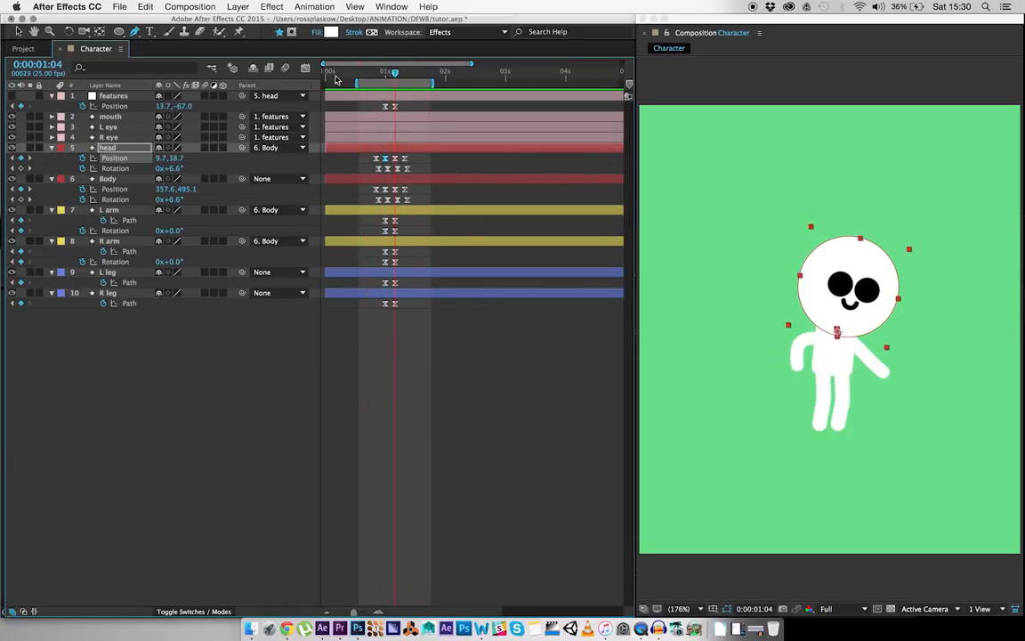
Nudge the features layer's position to 22.4, -65.0 at 0:00:01:04 and preview the motion
left_click(123, 95)
key("Right")
key("Right")
key("Right")
key("Right")
key("Right")
key("Right")
key("Right")
key("Right")
key("Right")
key("Down")
key("Down")
key("Down")
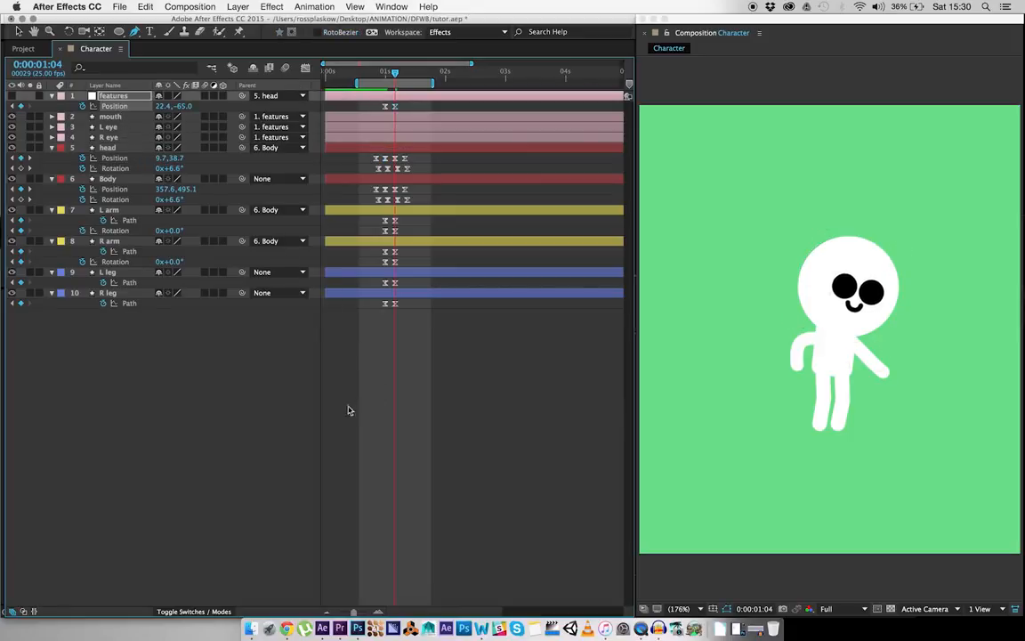
left_click(365, 425)
key("space")
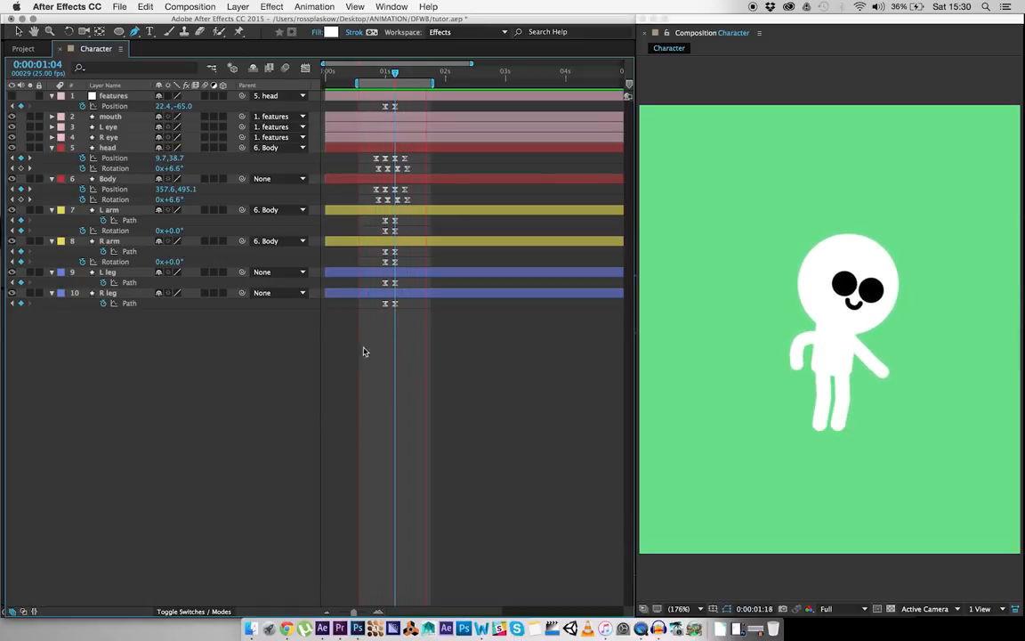
key("space")
key("space")
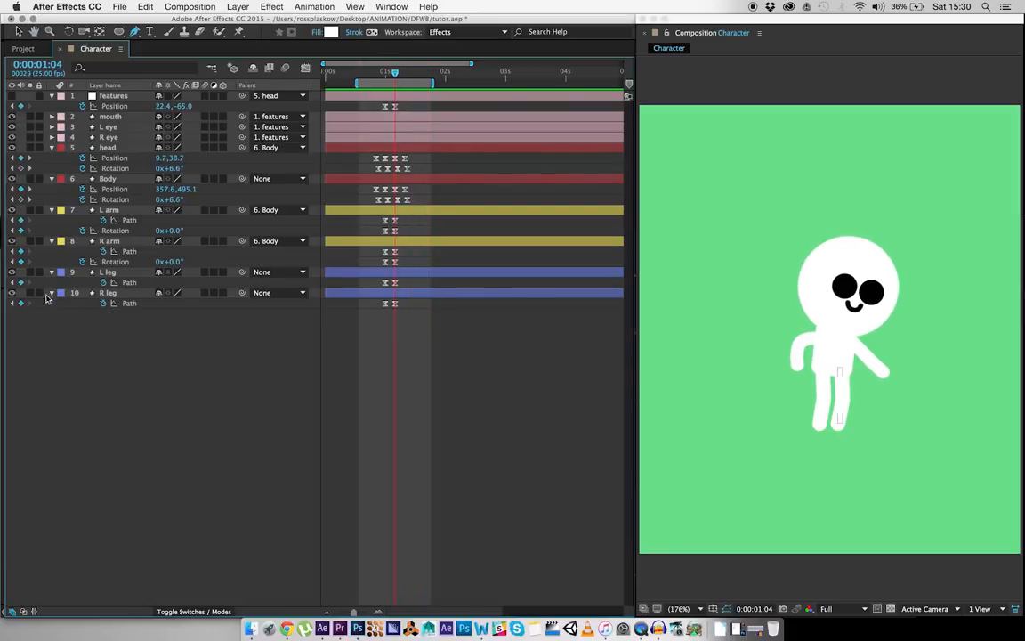
Add path keyframes to the L leg and R leg layers at 0:00:01:08
key("Page_Down")
key("Page_Down")
key("Page_Down")
key("Page_Down")
left_click(20, 283)
left_click(20, 304)
Push the knee points of the R leg and L leg paths slightly further at 0:00:01:04 as overshoot and preview
key("Page_Up")
key("Page_Up")
key("Page_Up")
key("Page_Up")
left_click(429, 310)
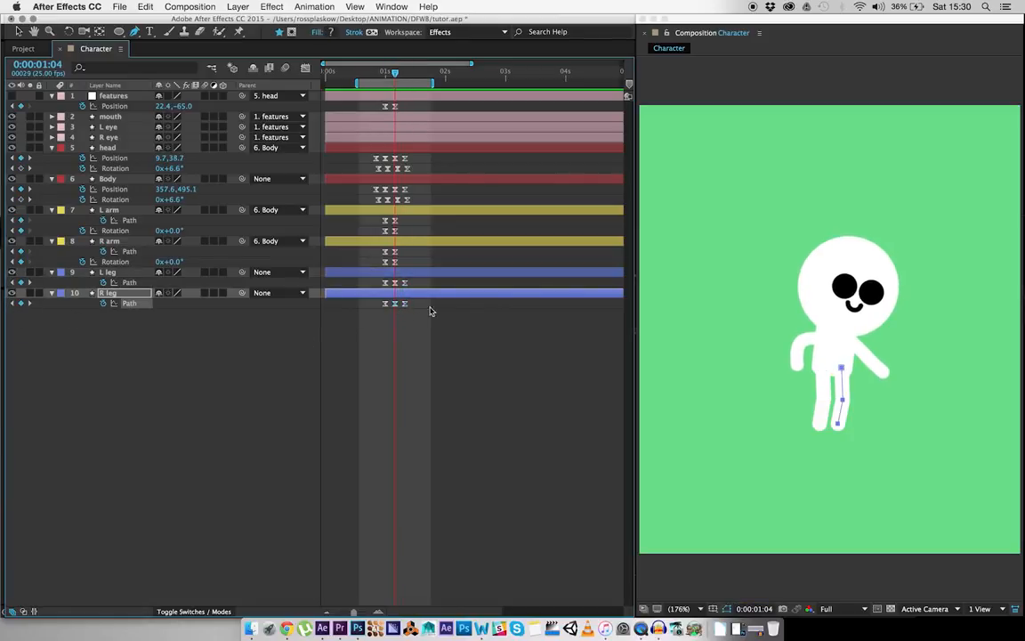
left_click(844, 401)
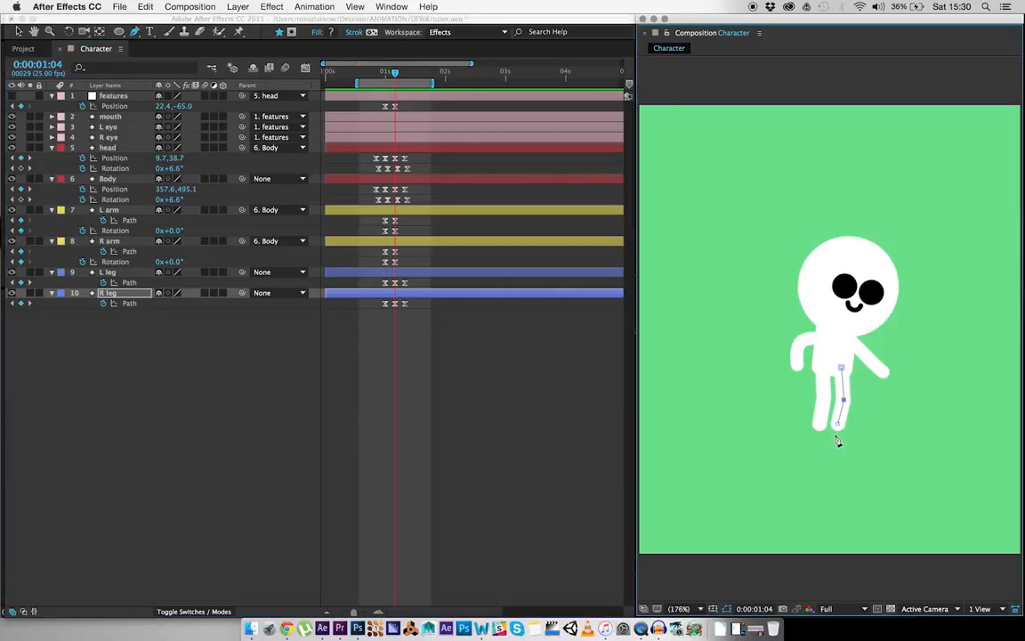
left_click(395, 285)
left_click_drag(800, 394, 845, 414)
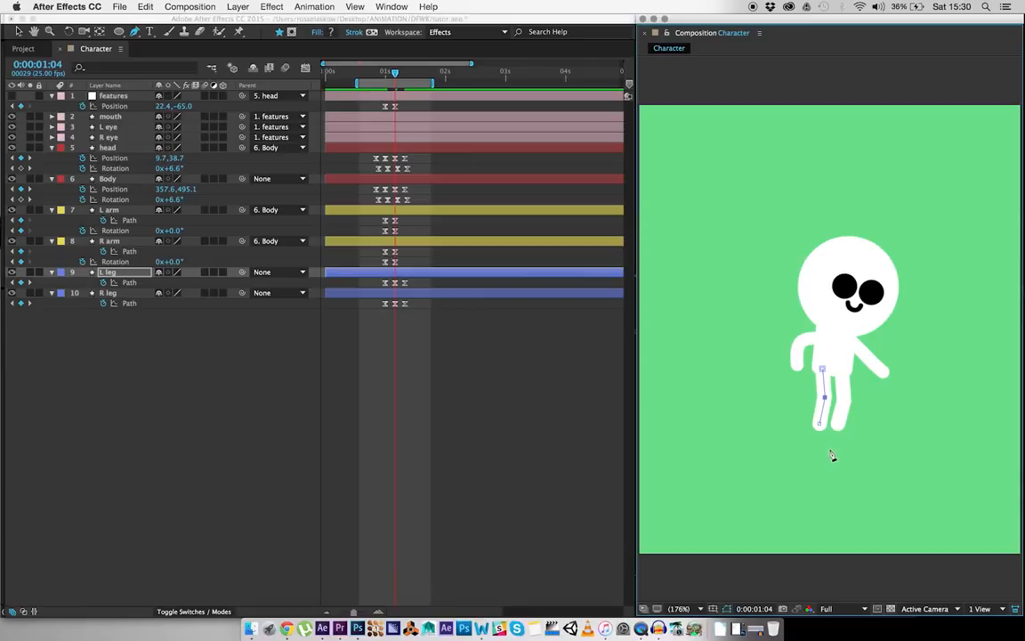
left_click(404, 355)
key("space")
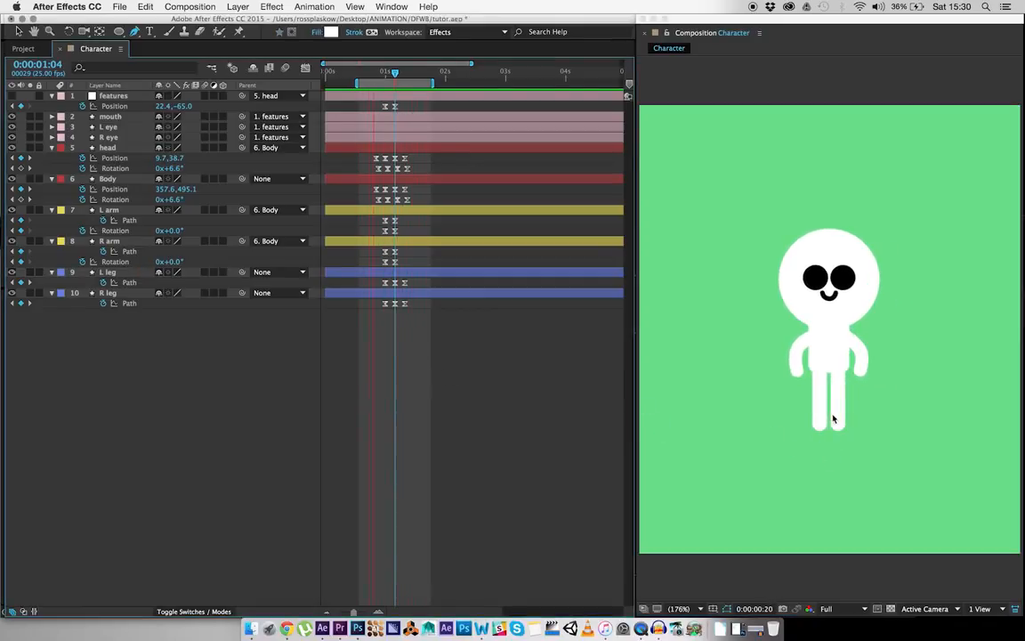
key("space")
Add path keyframes to both arms at 0:00:01:08 and extend the R arm's path slightly at 0:00:01:04 as overshoot
mouse_move(384, 76)
left_mouse_down()
mouse_move(400, 79)
mouse_move(351, 78)
mouse_move(394, 79)
left_mouse_up()
left_click(124, 211)
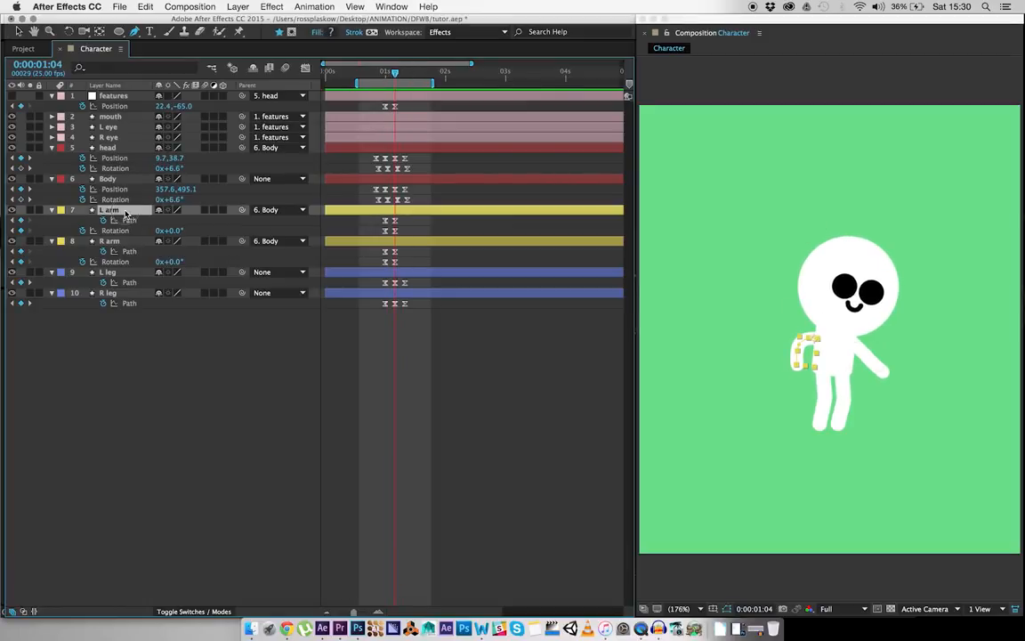
left_click(406, 254)
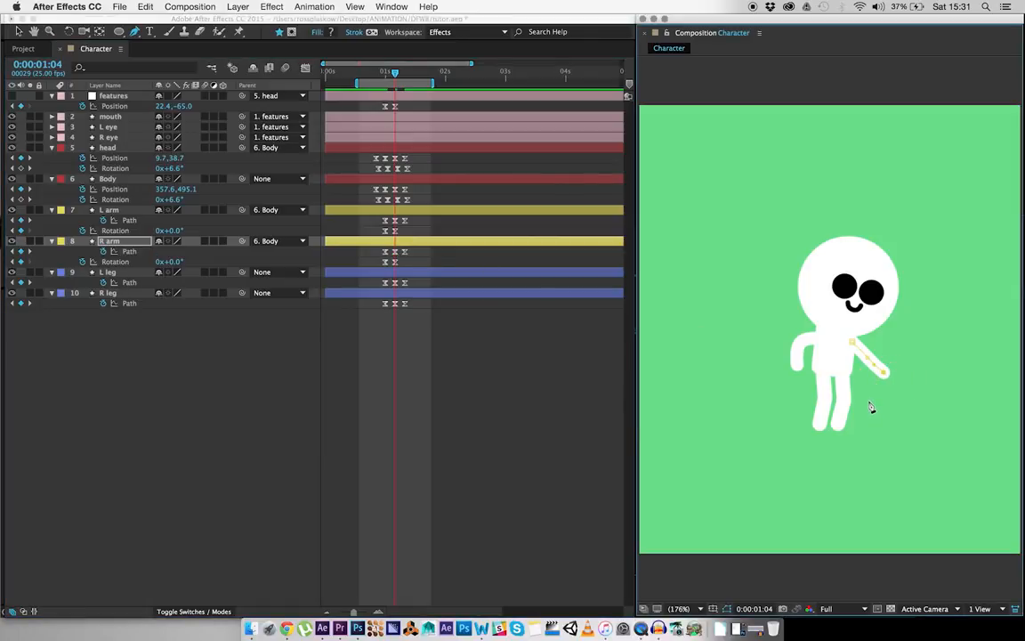
left_click(469, 373)
key("space")
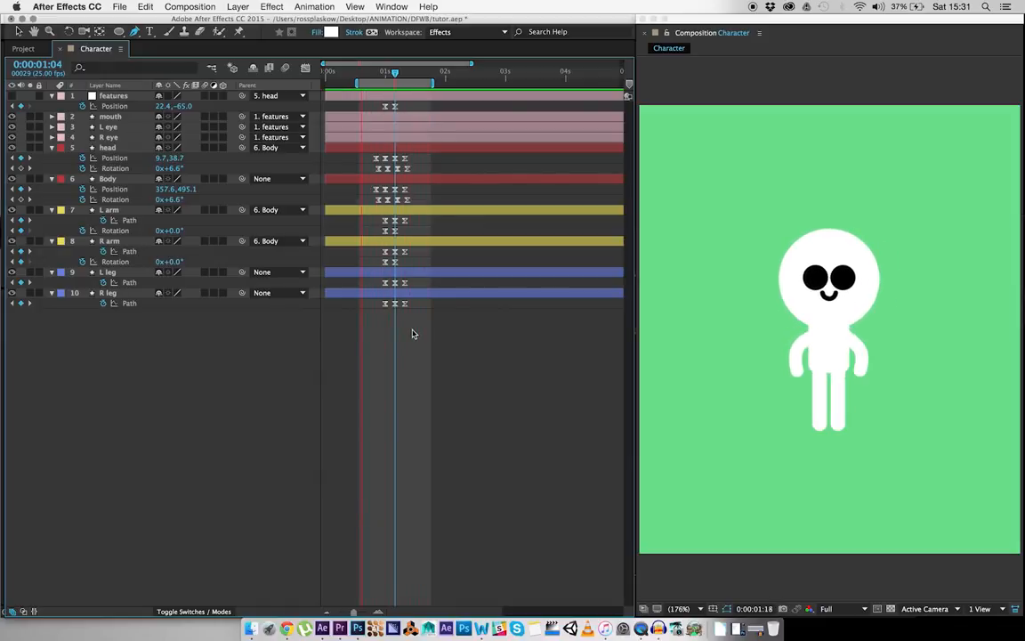
Adjust the L arm's path points at 0:00:01:04 as overshoot and preview the motion
left_click(383, 74)
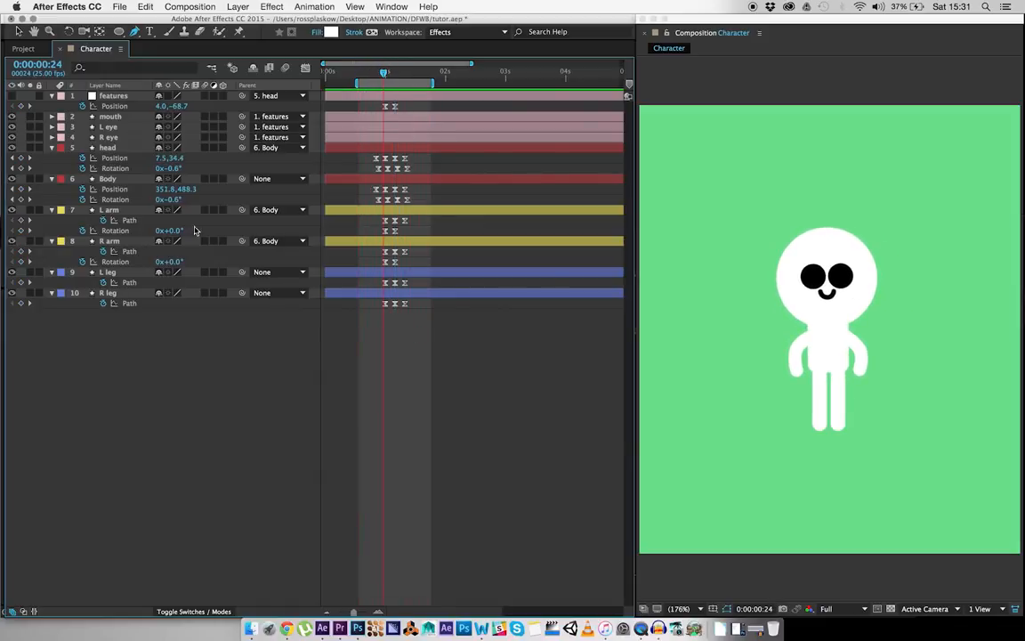
left_click(111, 211)
key("Page_Down")
key("Page_Down")
key("Page_Down")
key("Page_Down")
key("Page_Down")
key("Page_Down")
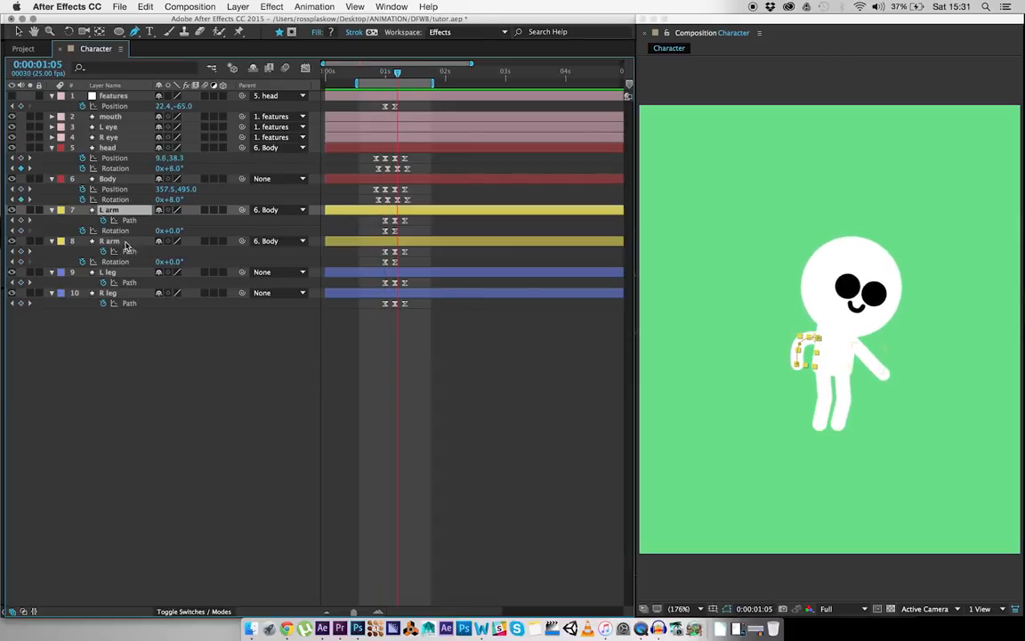
key("Page_Up")
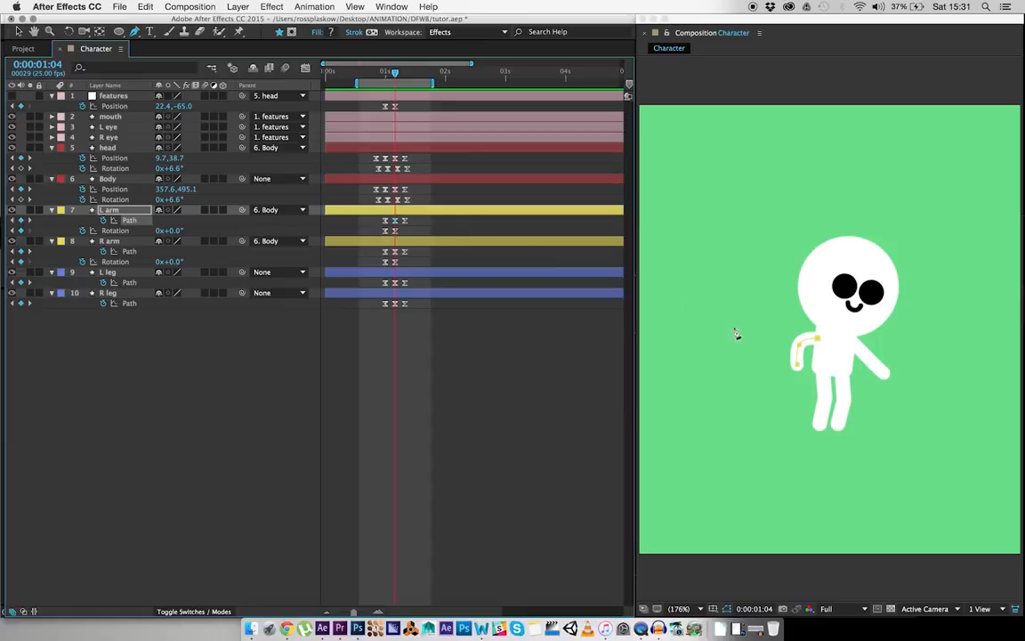
left_click_drag(782, 334, 814, 386)
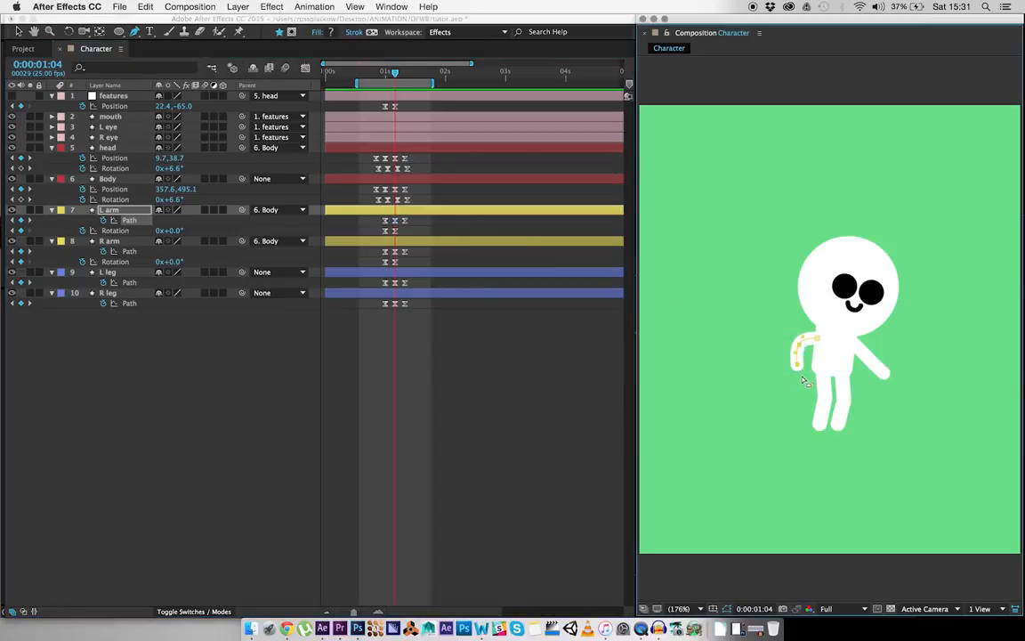
left_click(394, 222)
left_click_drag(785, 335, 810, 389)
key("space")
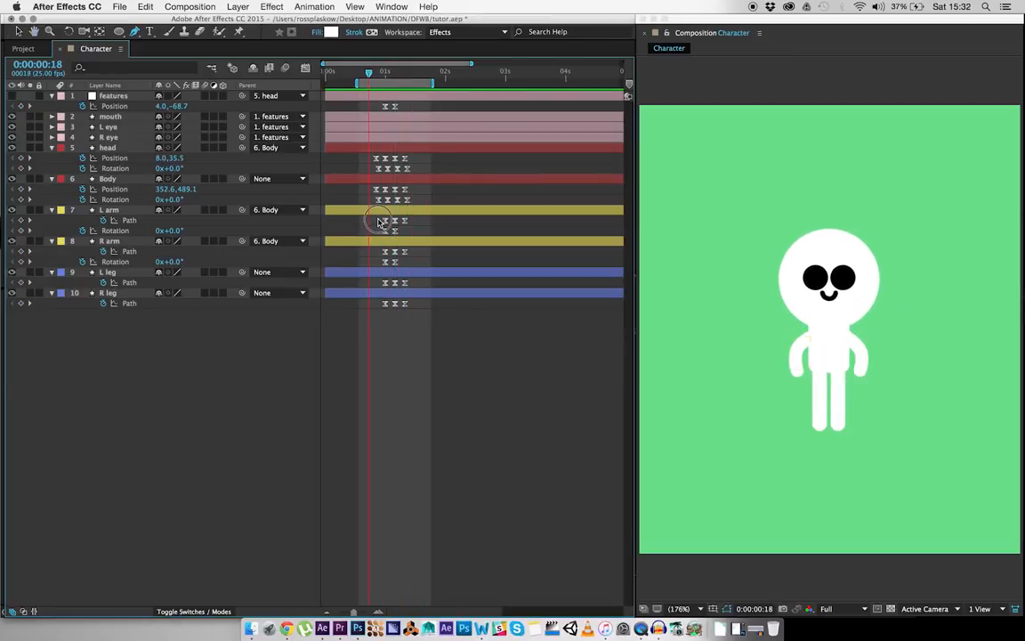
Shift the L arm's three path keyframes two frames earlier and preview the motion
left_click_drag(379, 219, 418, 223)
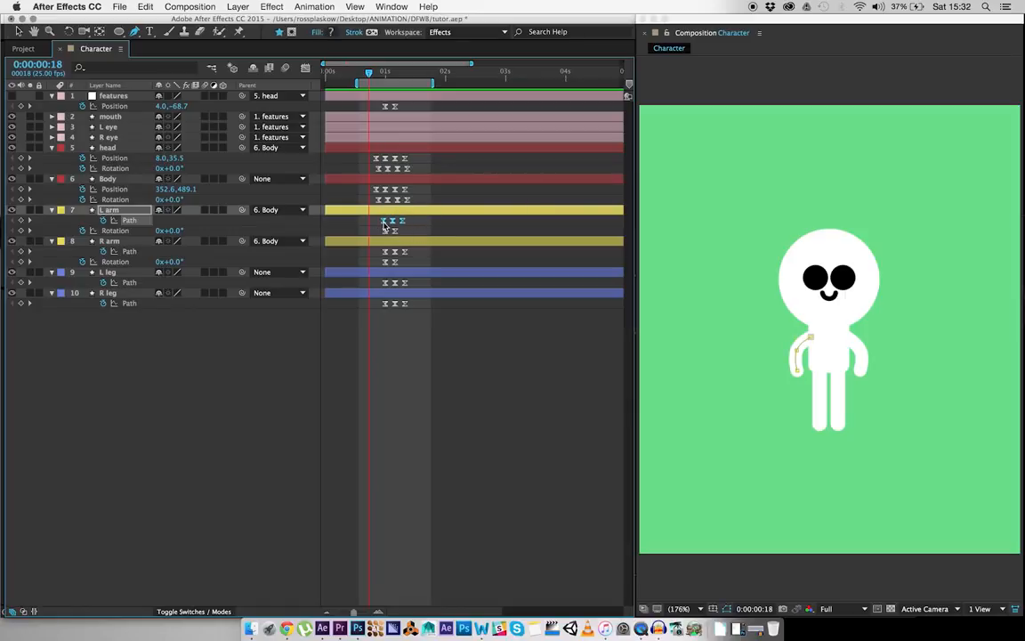
left_click_drag(392, 222, 389, 222)
key("space")
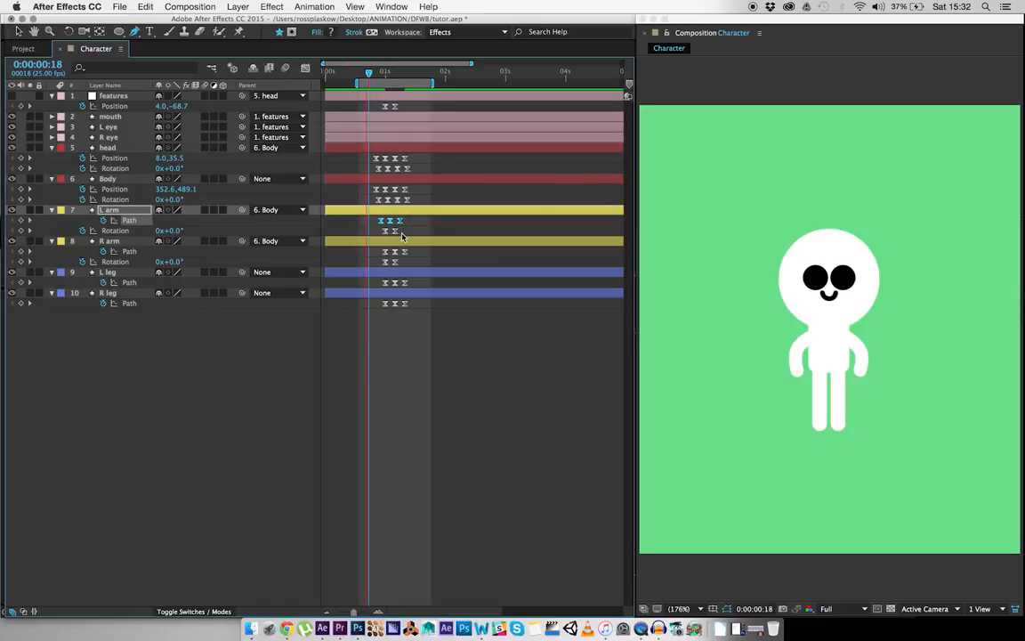